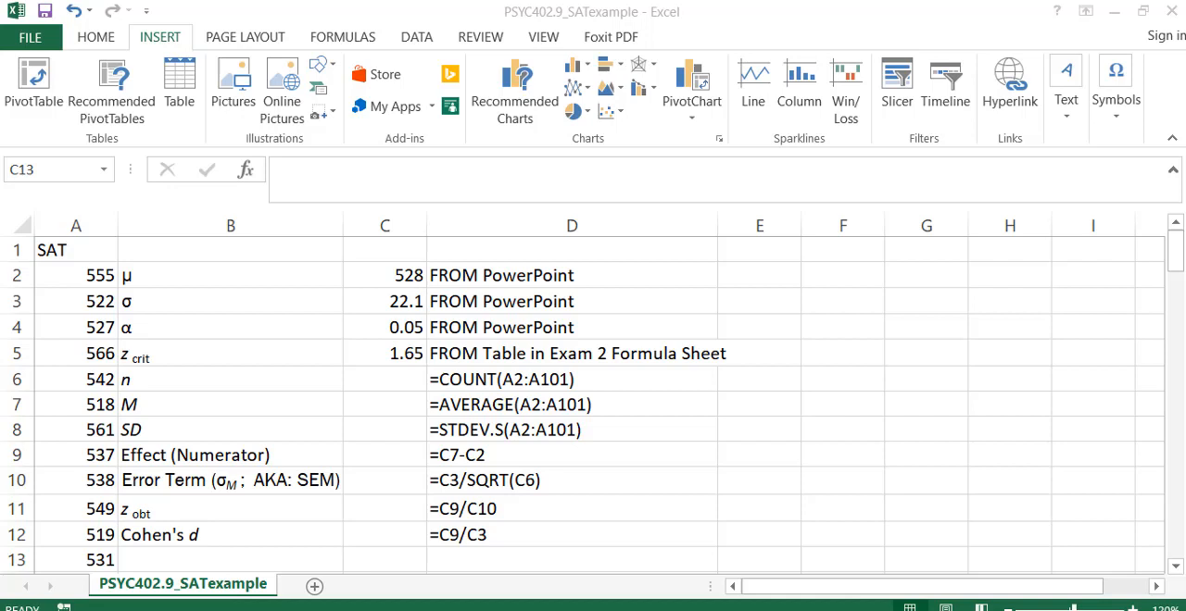
Review the SAT scores in column A, the statistic labels in column B, and the given values in C2 through C5.
click(73, 228)
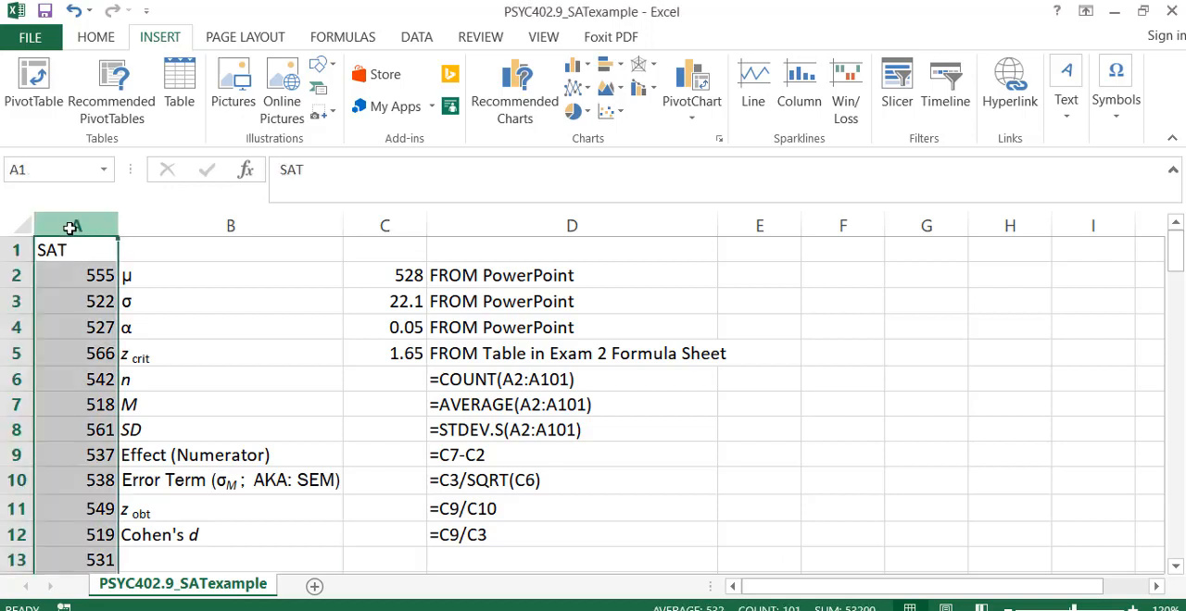
click(266, 402)
click(266, 439)
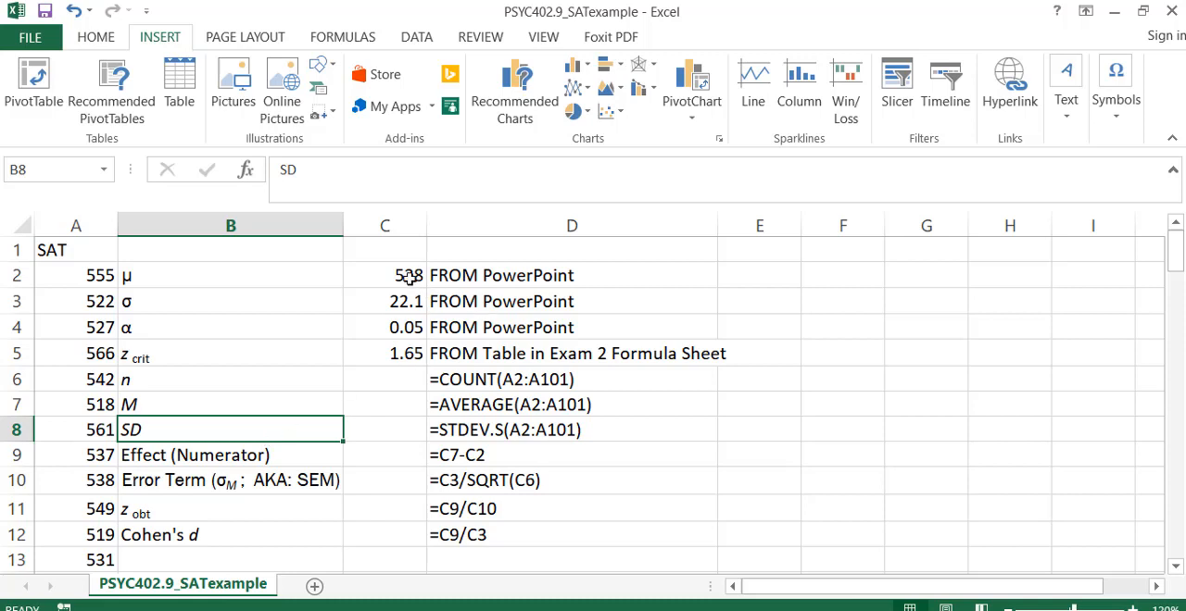
click(408, 276)
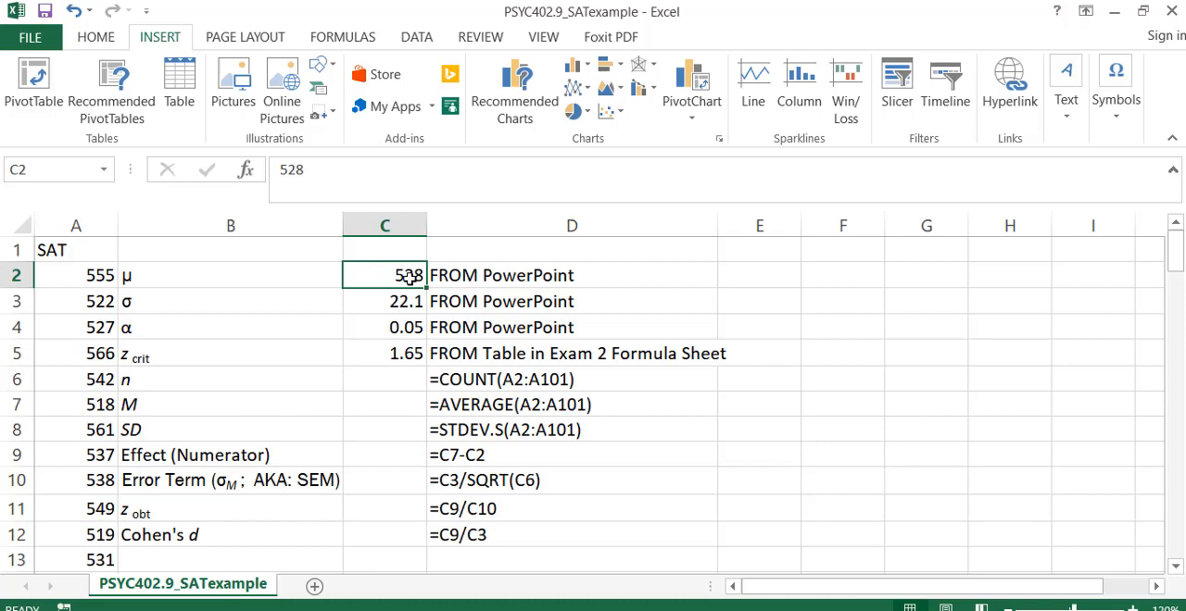
key(Down)
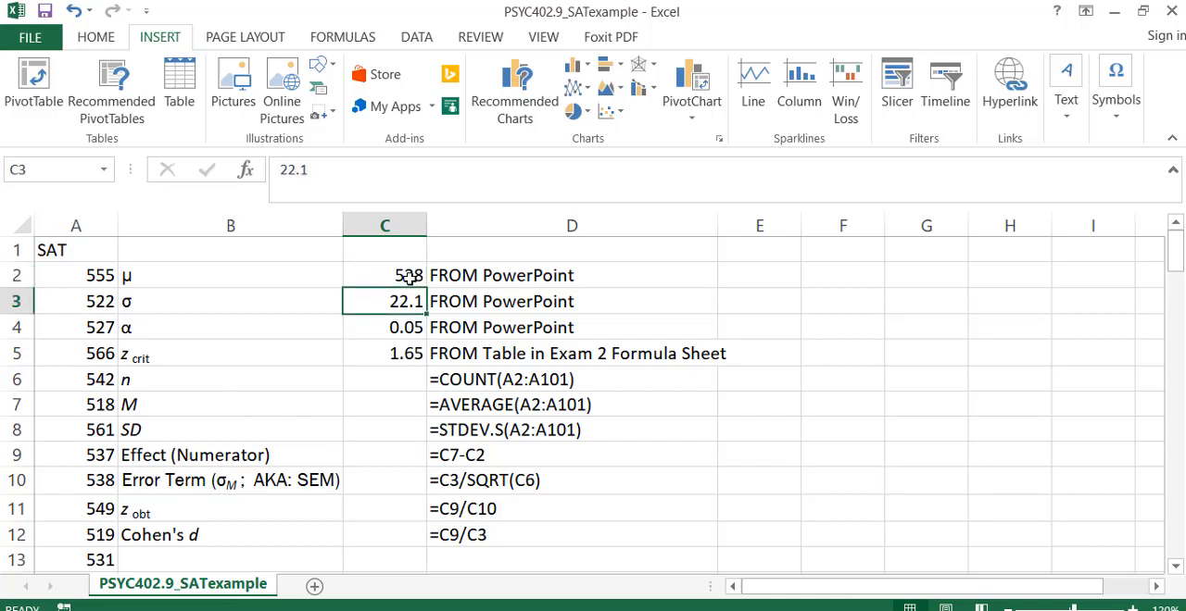
key(Down)
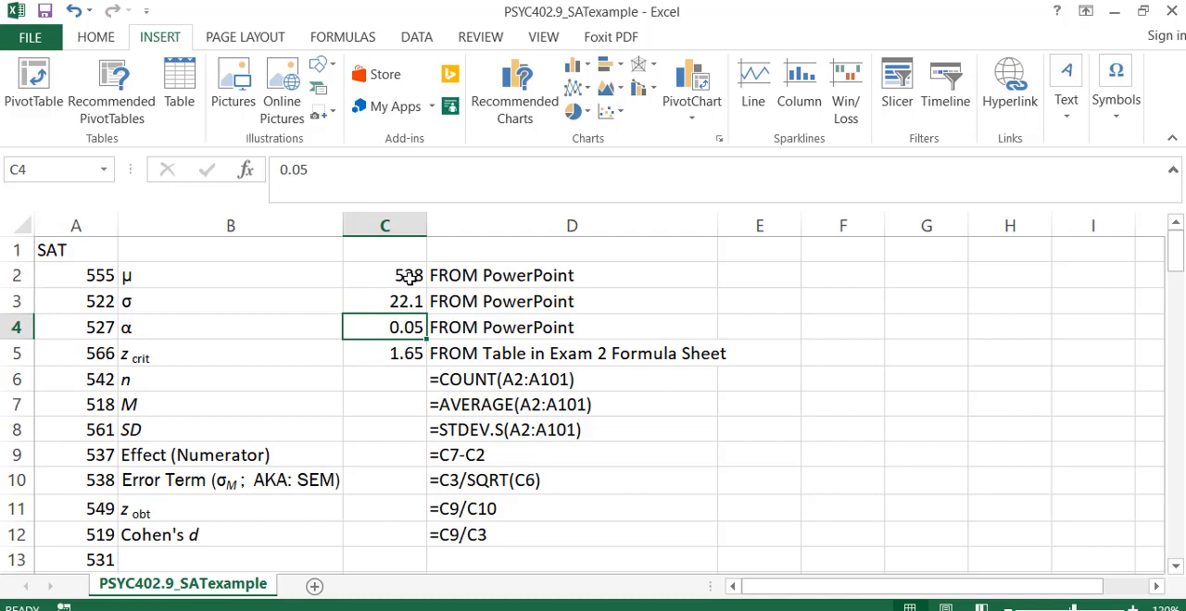
key(Down)
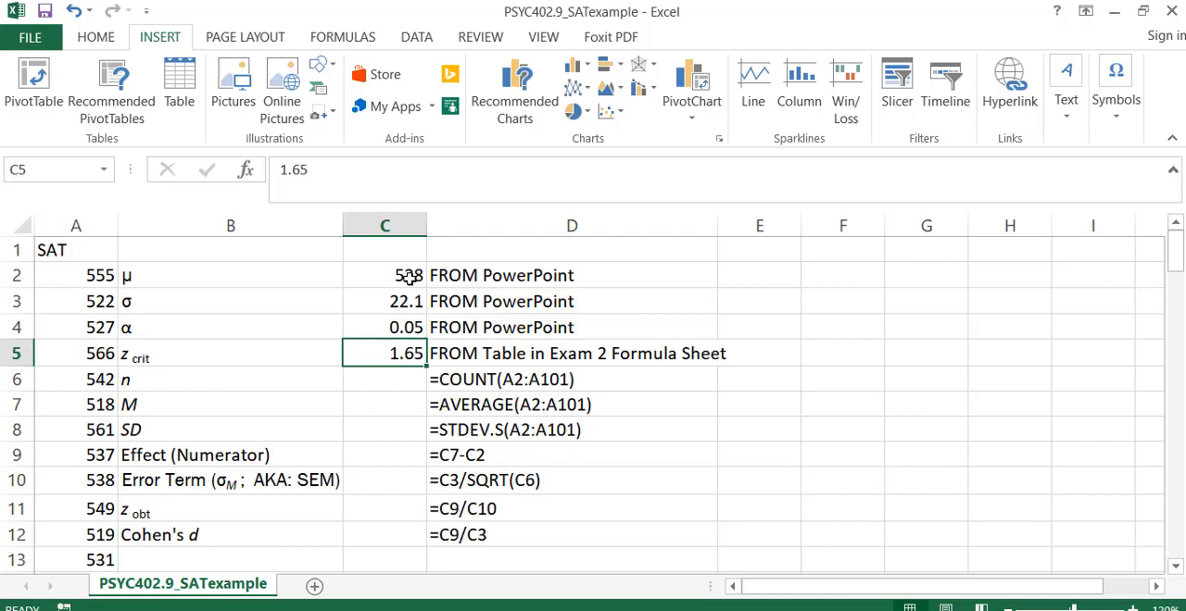
Calculate the sample size n in C6 with the formula =COUNT(A2:A101).
click(395, 382)
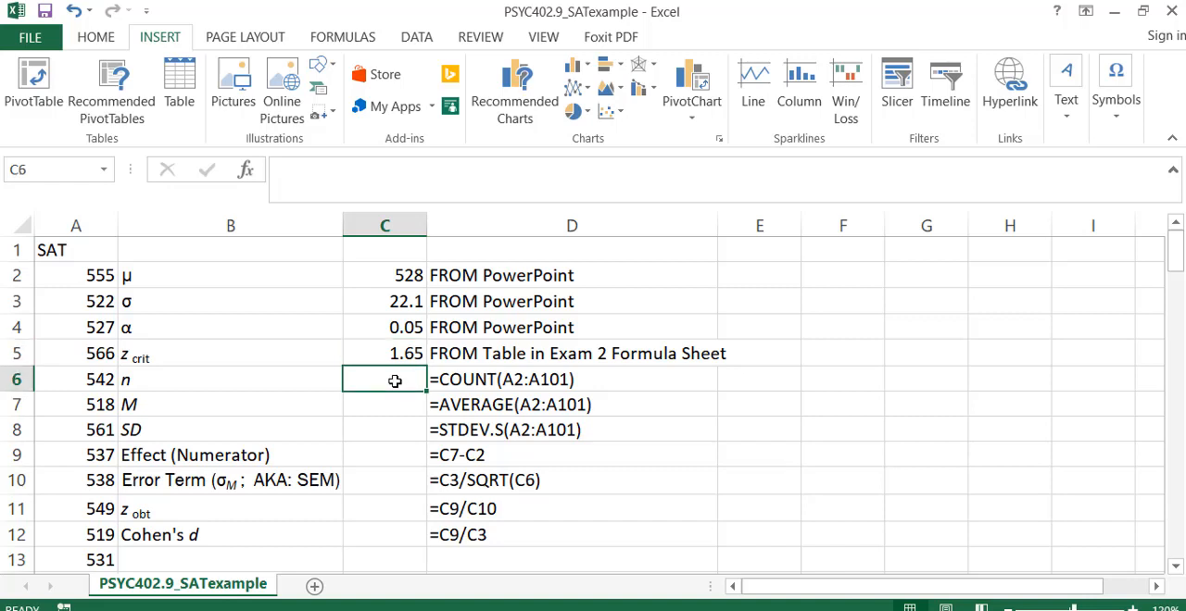
text(=count()
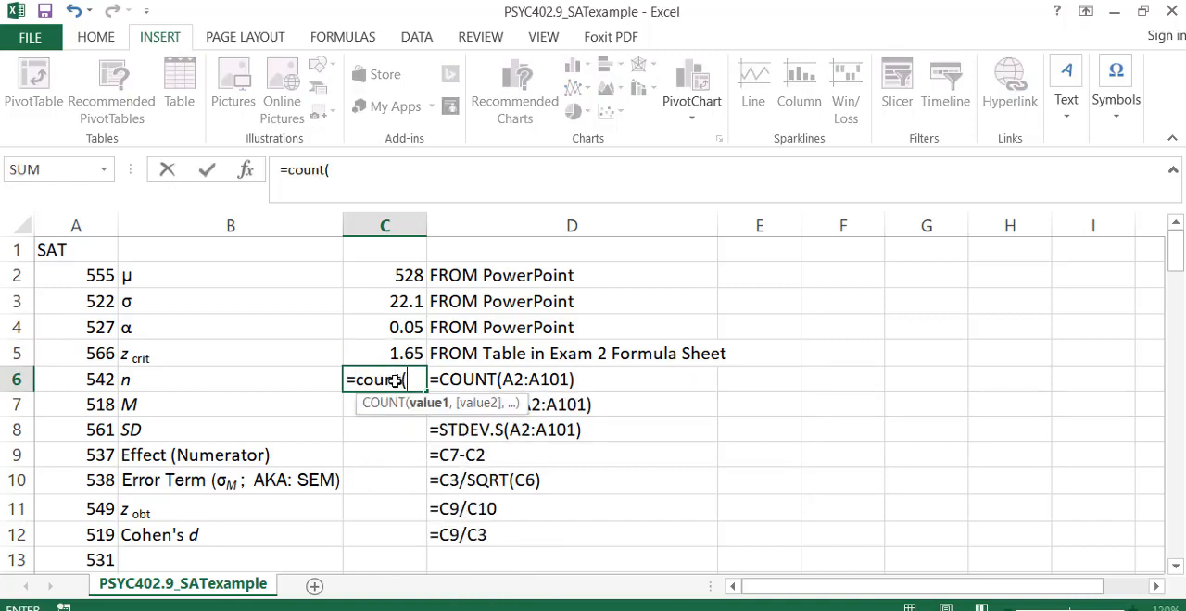
text(a2:)
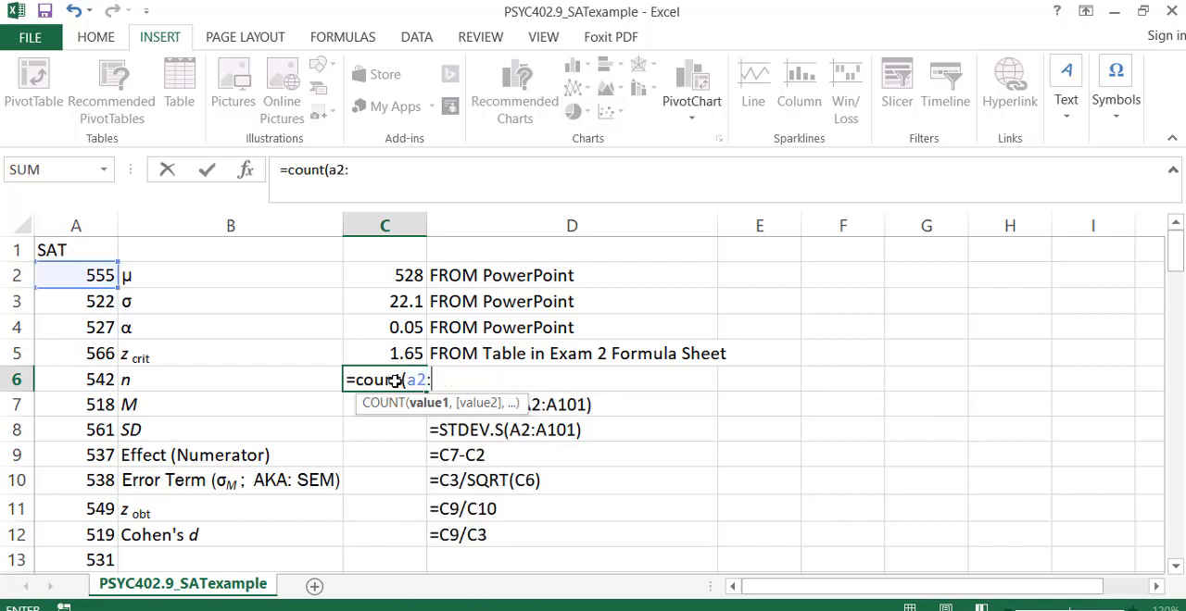
text(a1)
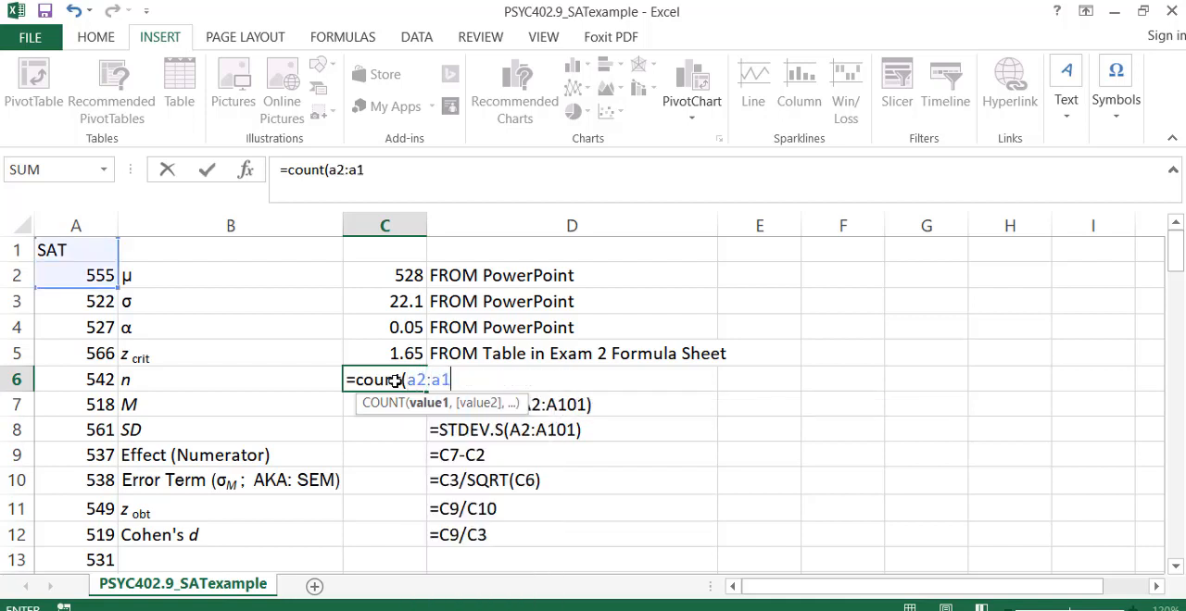
text(01))
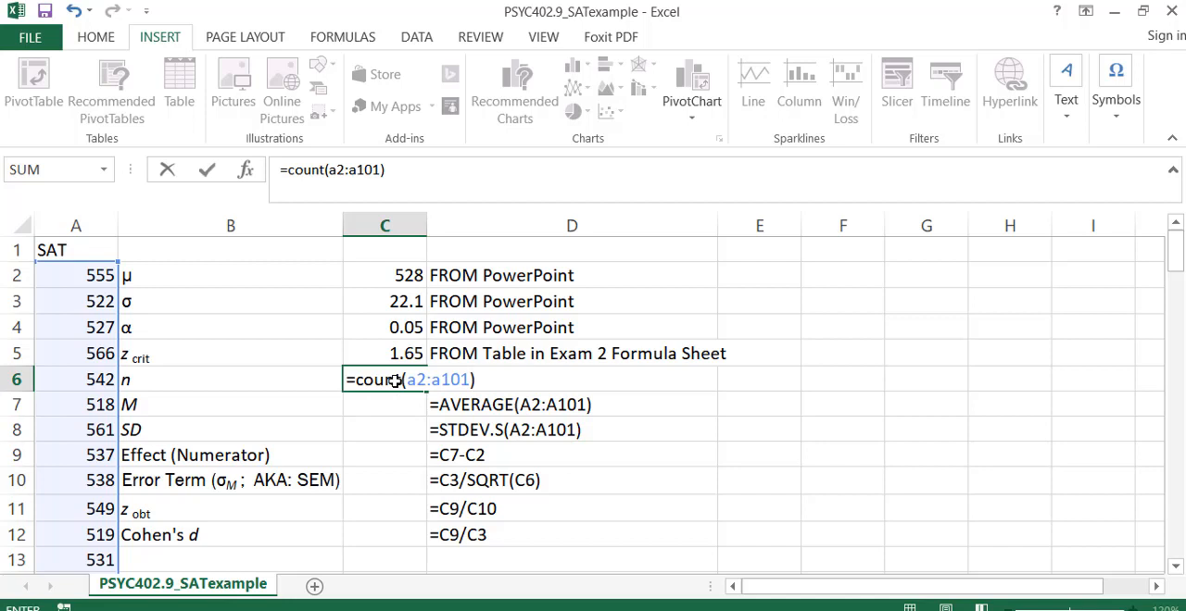
key(Return)
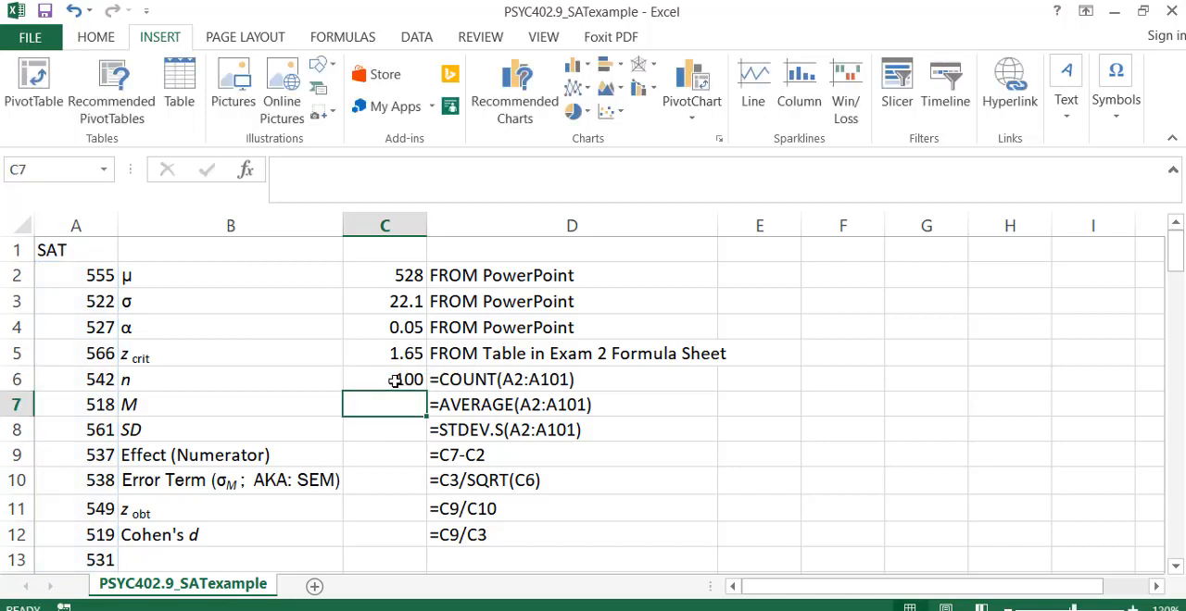
Inspect the range referenced by the COUNT formula in C6, down to the end of the SAT scores.
click(394, 380)
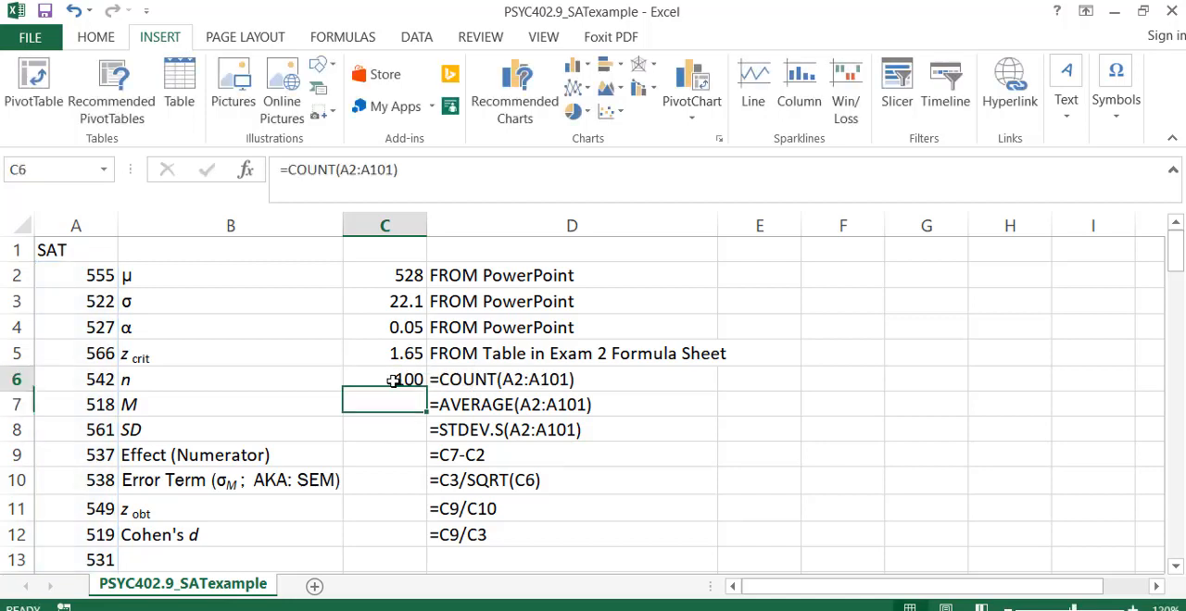
double_click(394, 380)
scroll(125, 484, down, 1)
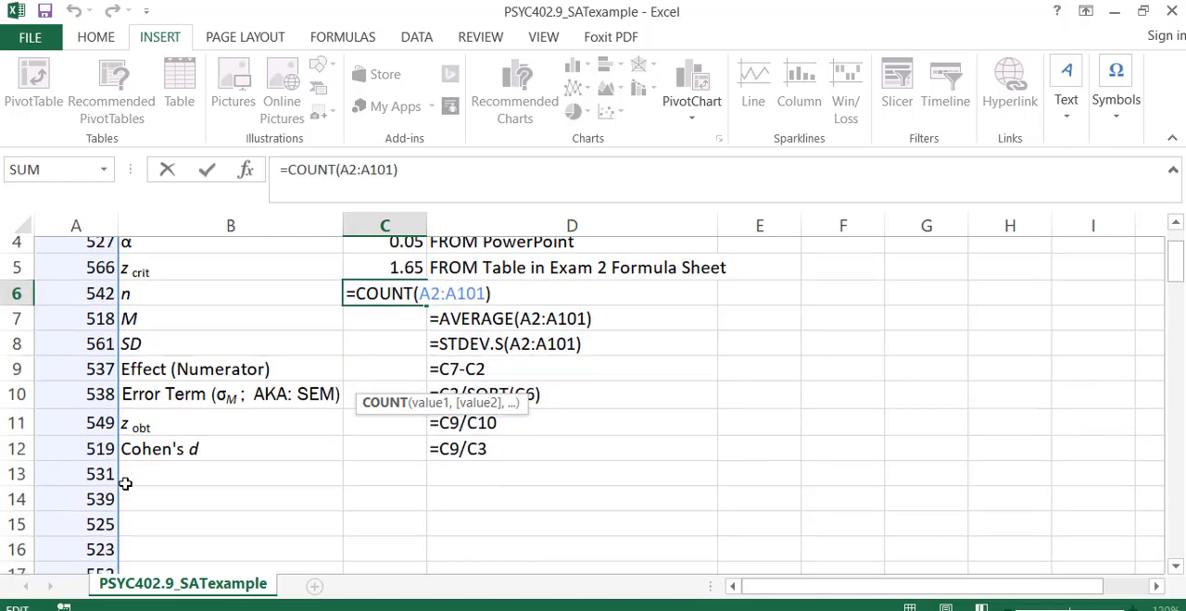
scroll(125, 483, down, 11)
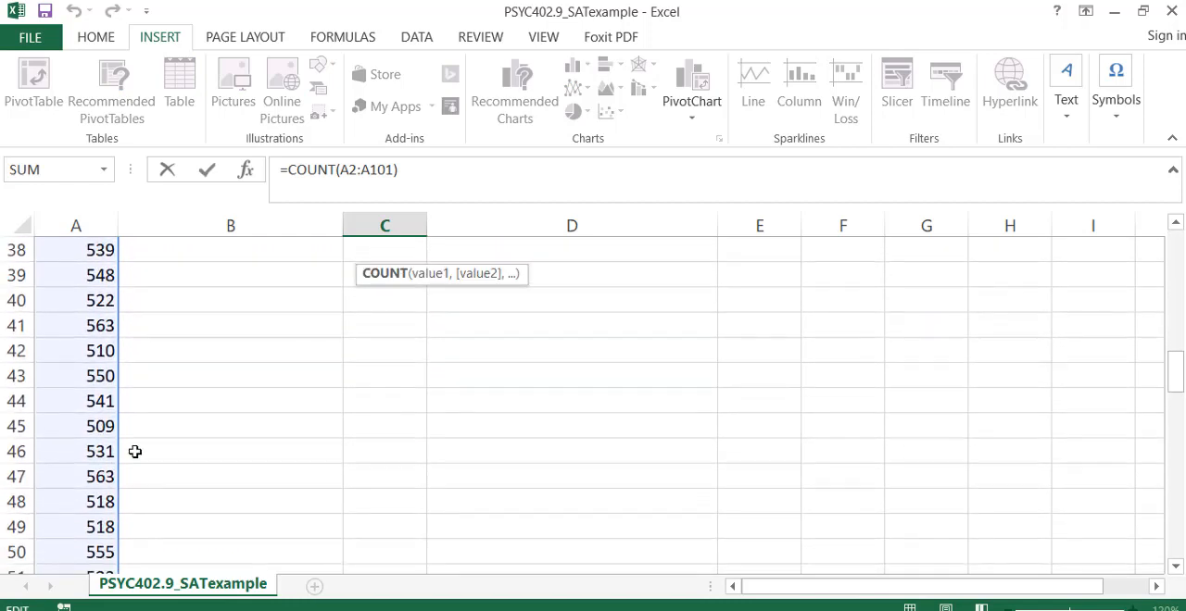
scroll(135, 451, down, 20)
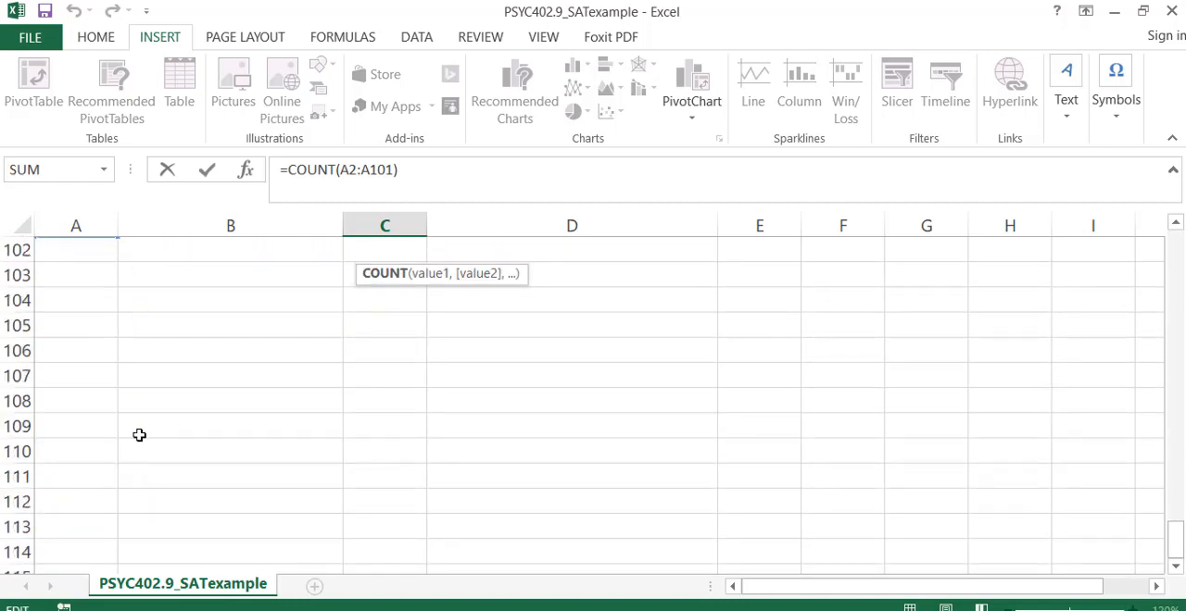
scroll(139, 436, up, 2)
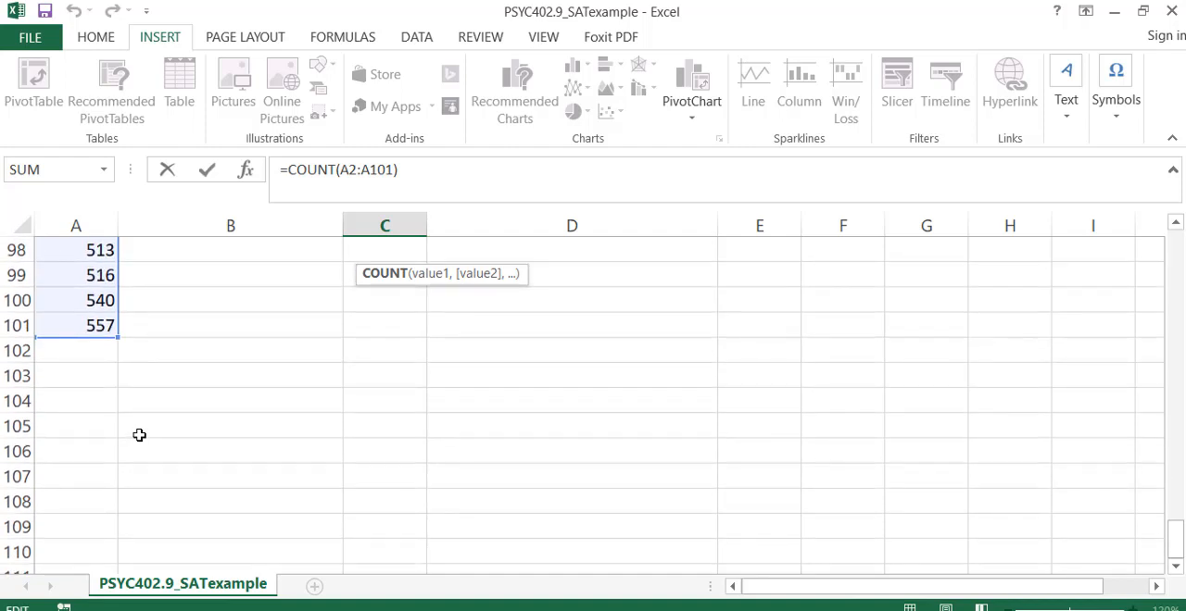
scroll(138, 435, up, 20)
key(Return)
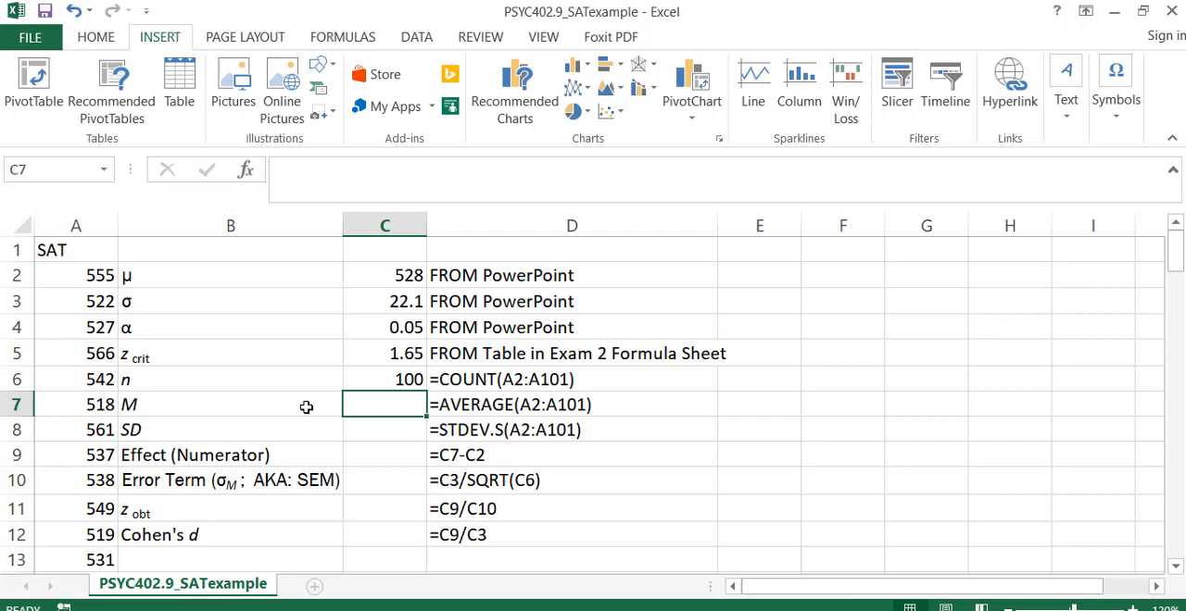
Calculate the sample mean M in C7 with the formula =AVERAGE(A2:A101).
text(=avera)
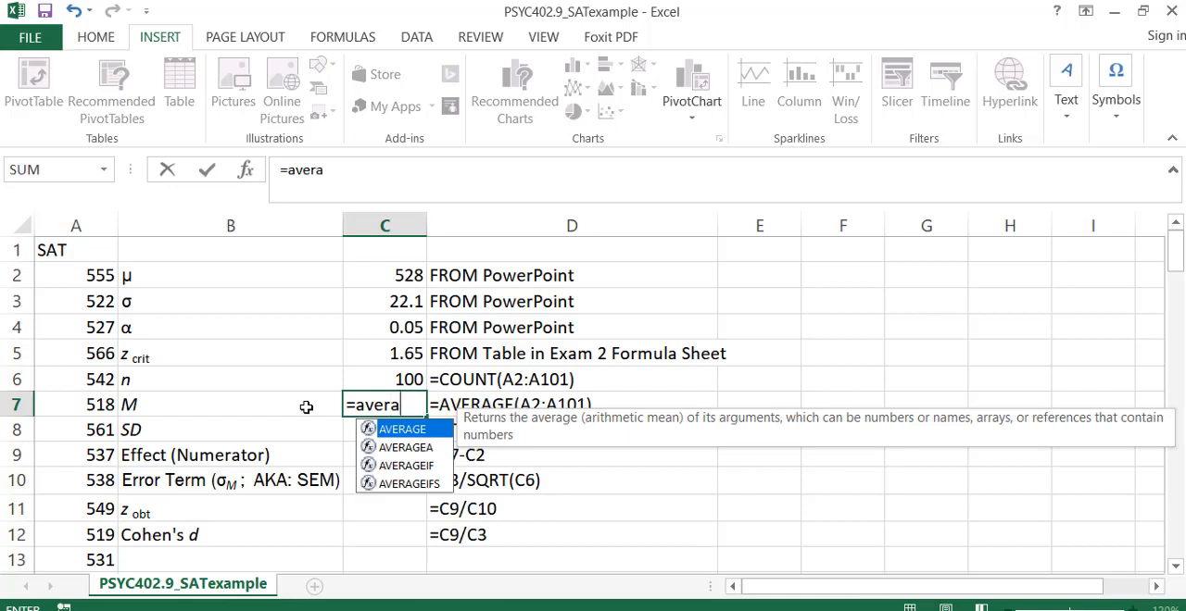
text(ge()
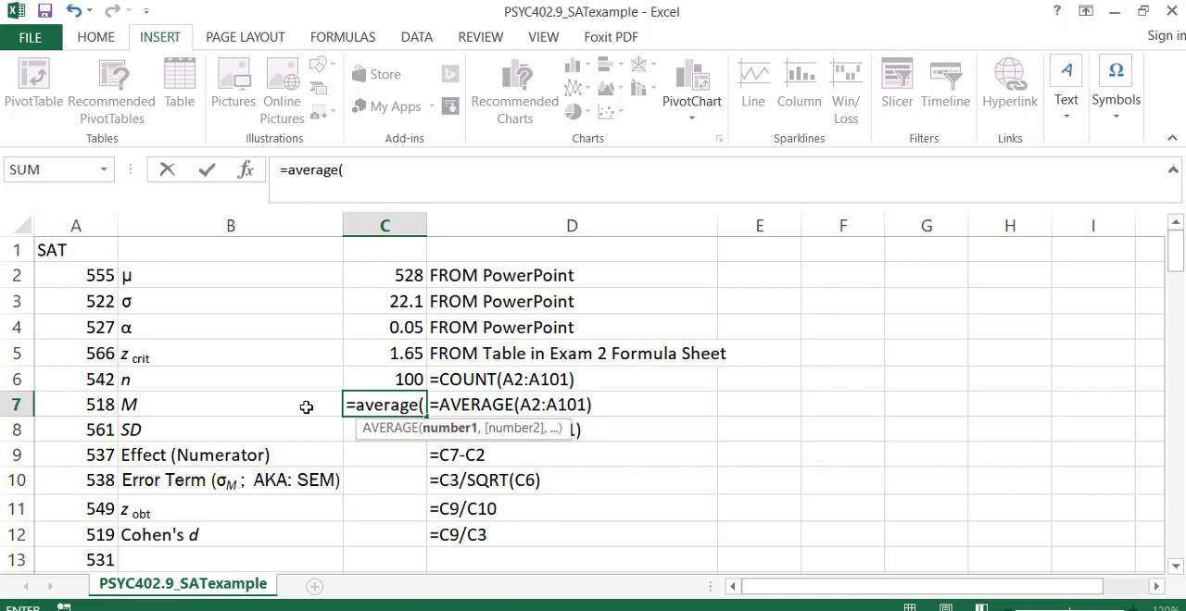
text(a2:a)
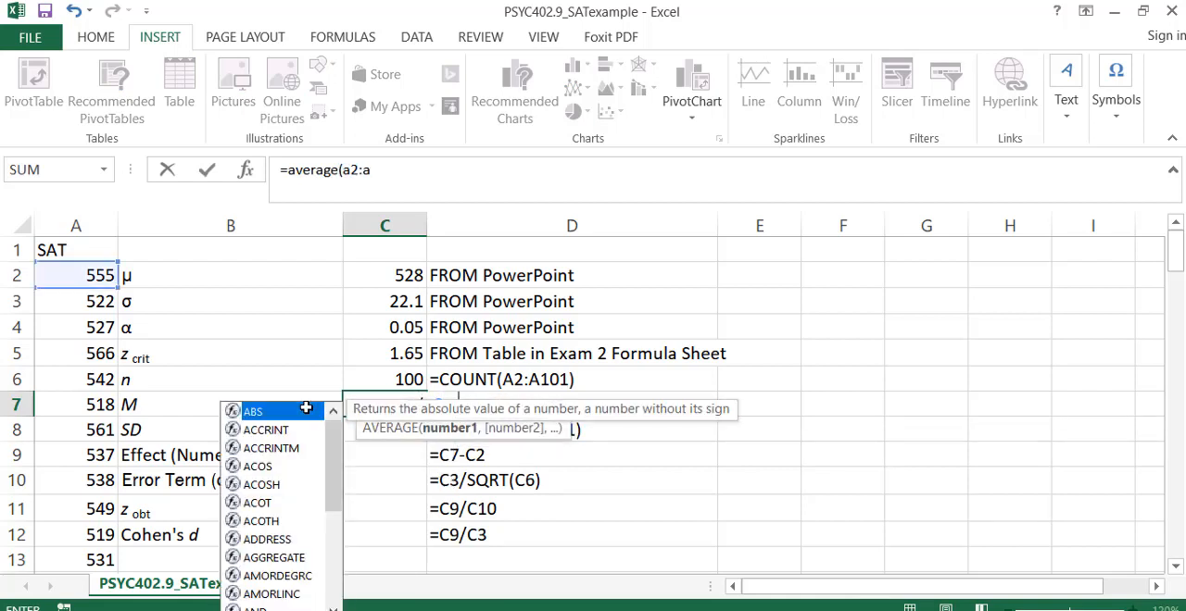
text(101))
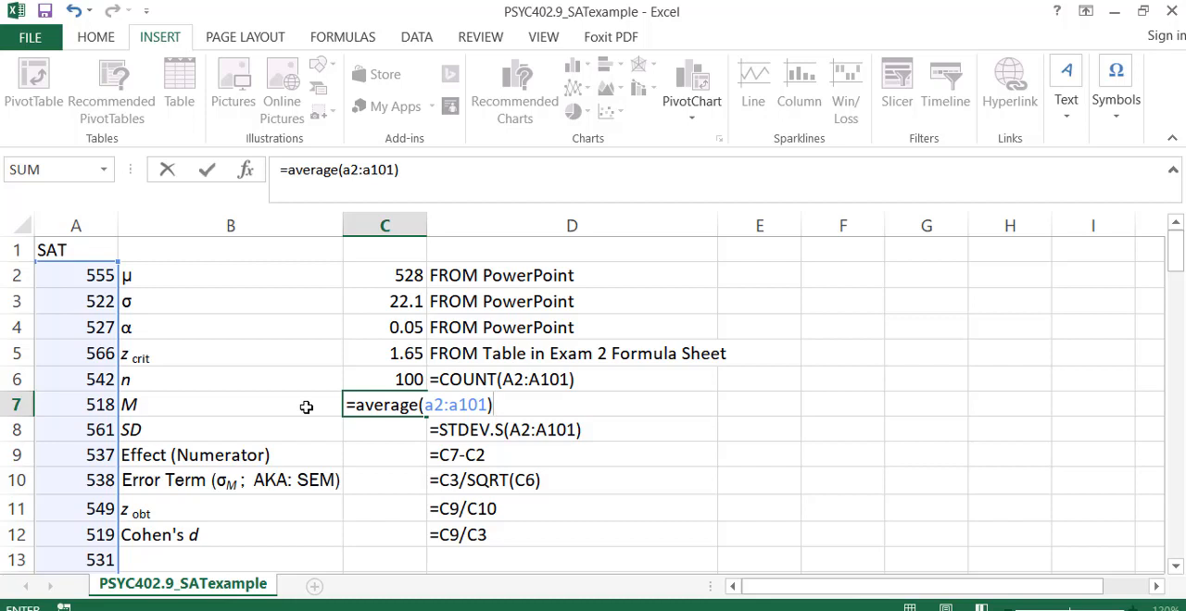
key(Return)
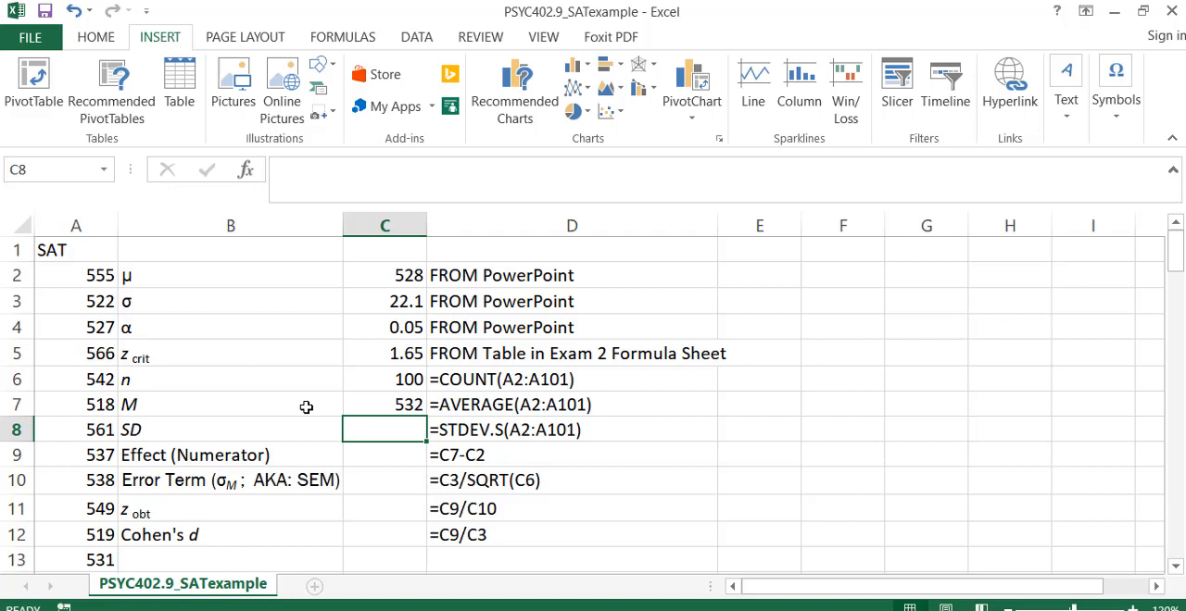
Calculate the sample standard deviation SD in C8 with the formula =STDEV.S(A2:A101).
text(=)
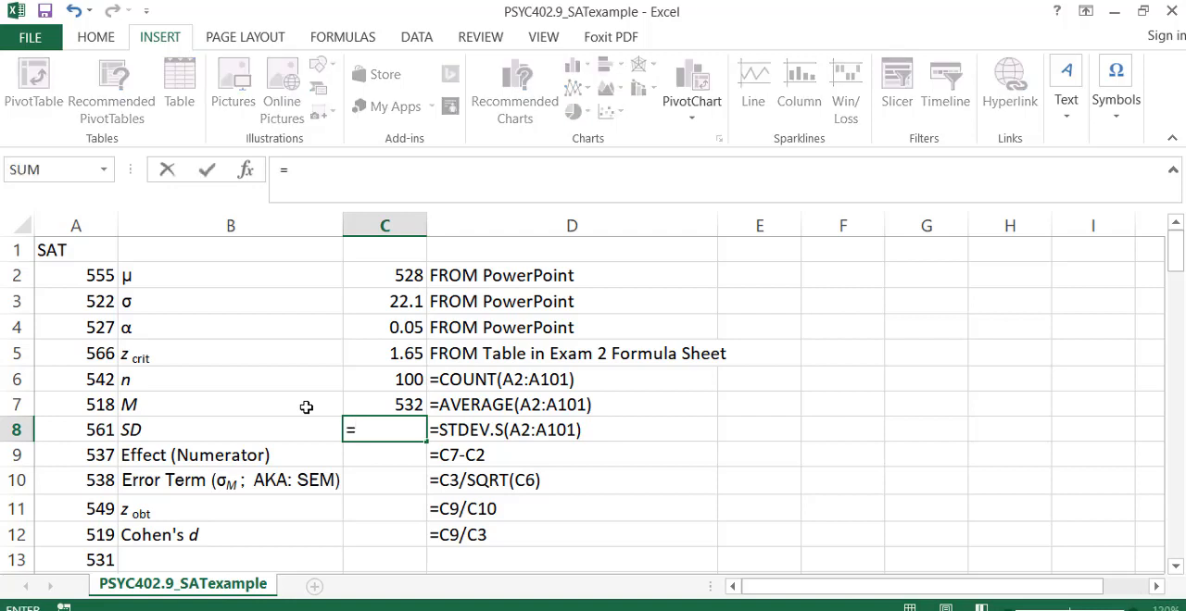
text(stdev)
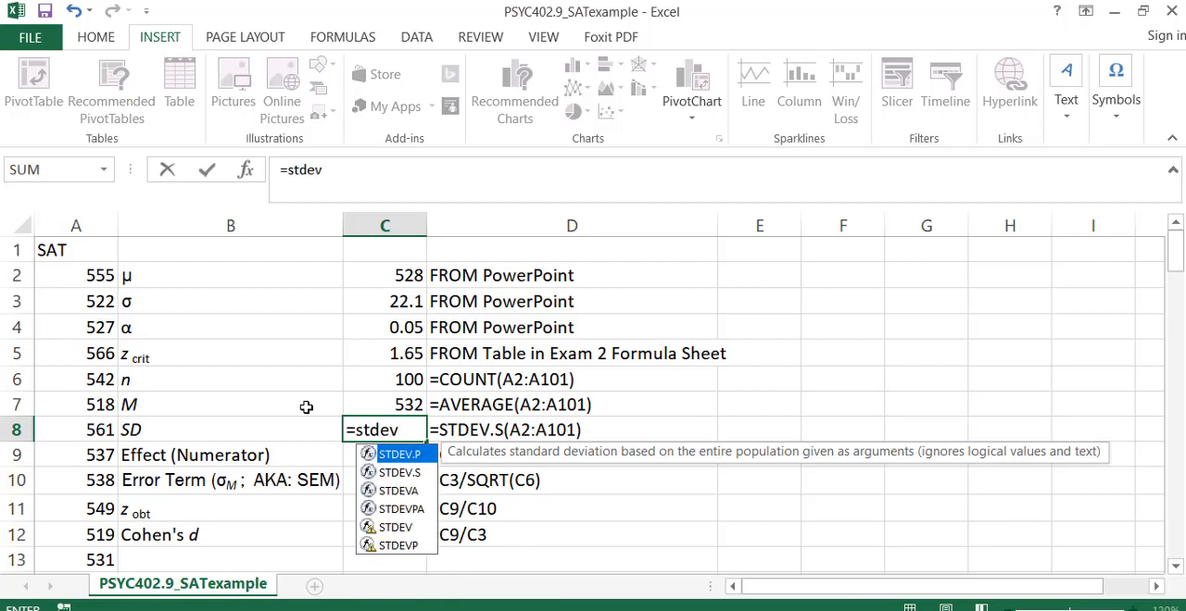
text(.s)
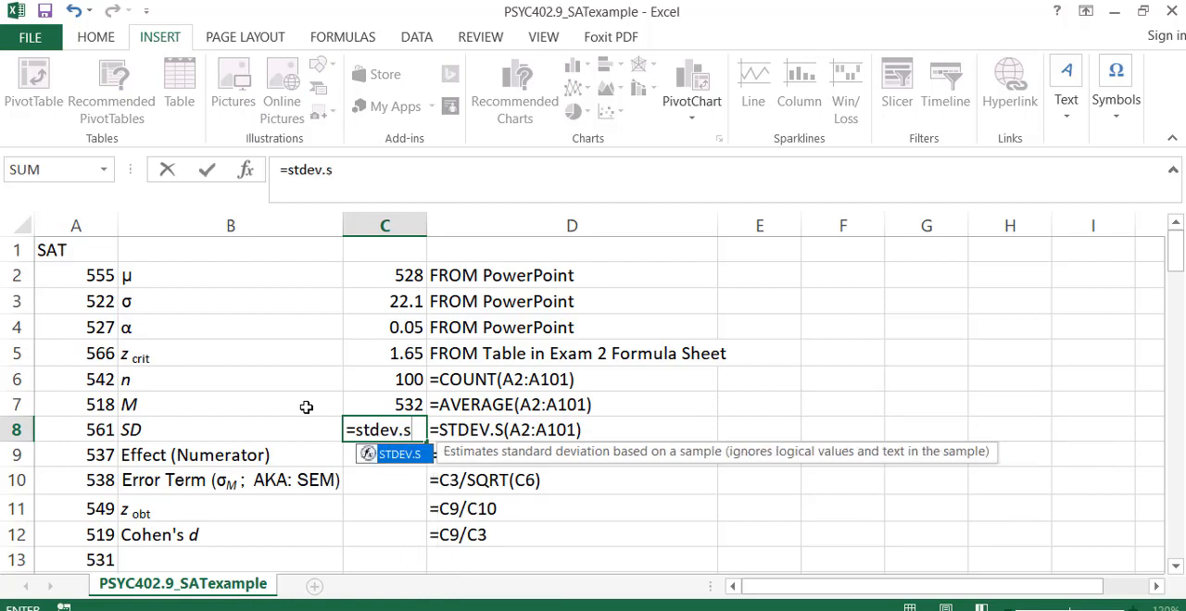
text((a2)
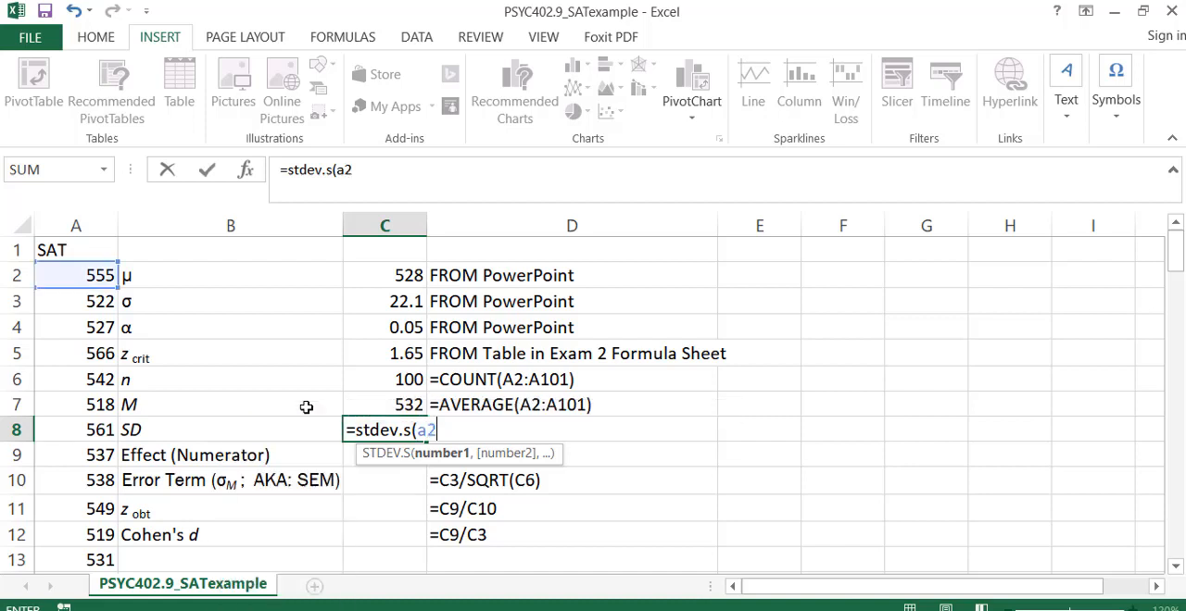
text(:a101))
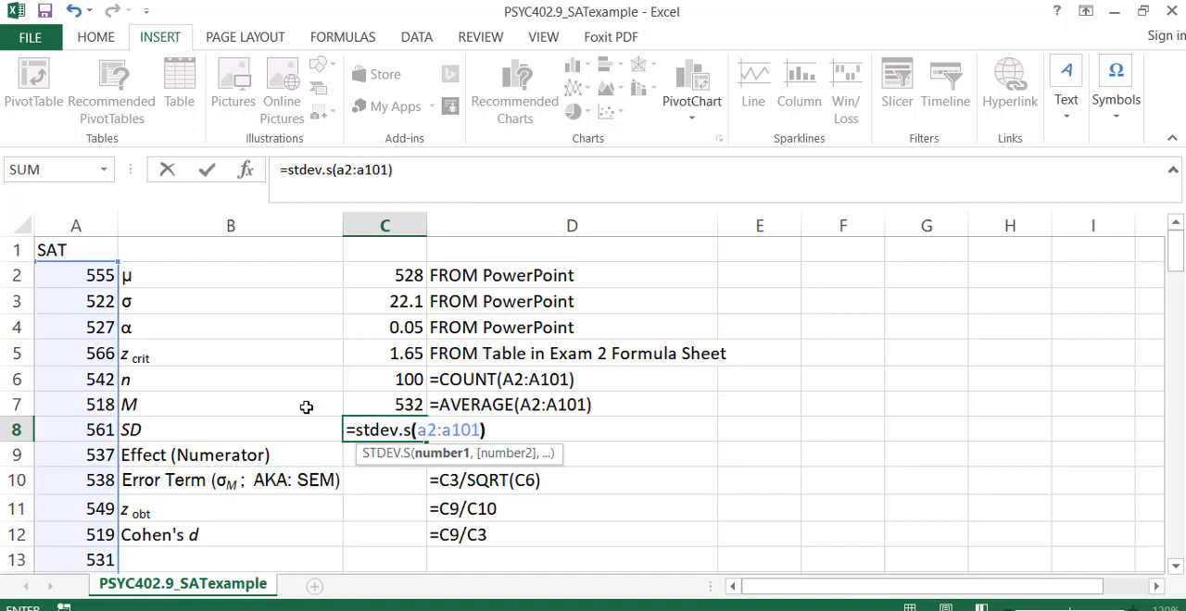
key(Return)
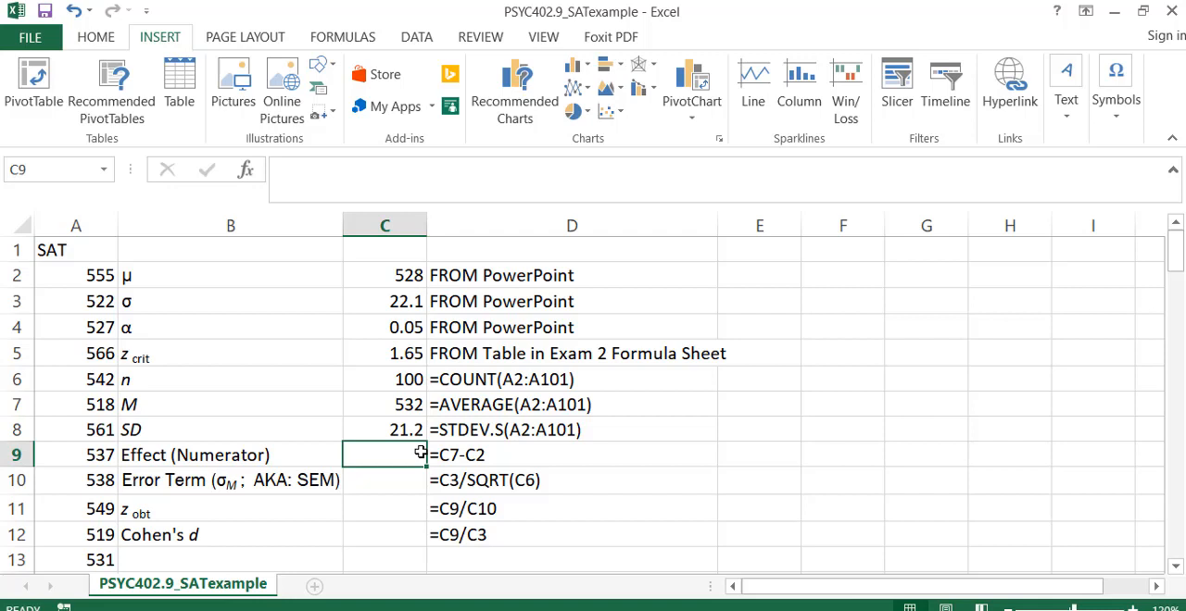
Calculate the effect (numerator) in C9 by subtracting μ from the sample mean with the formula =C7-C2.
text(=)
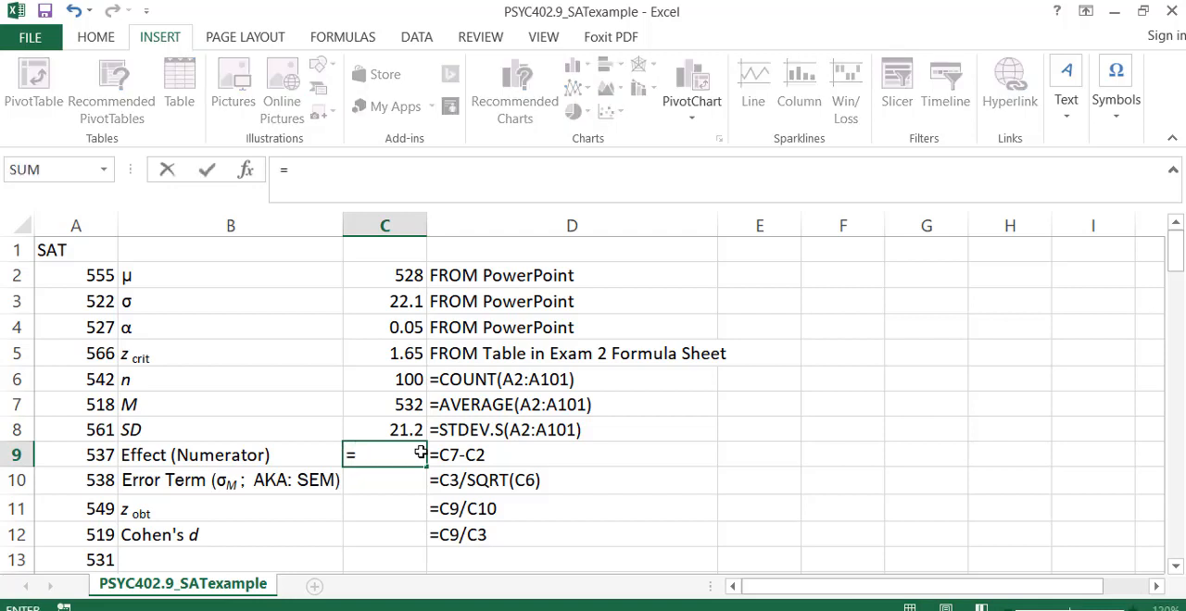
click(393, 405)
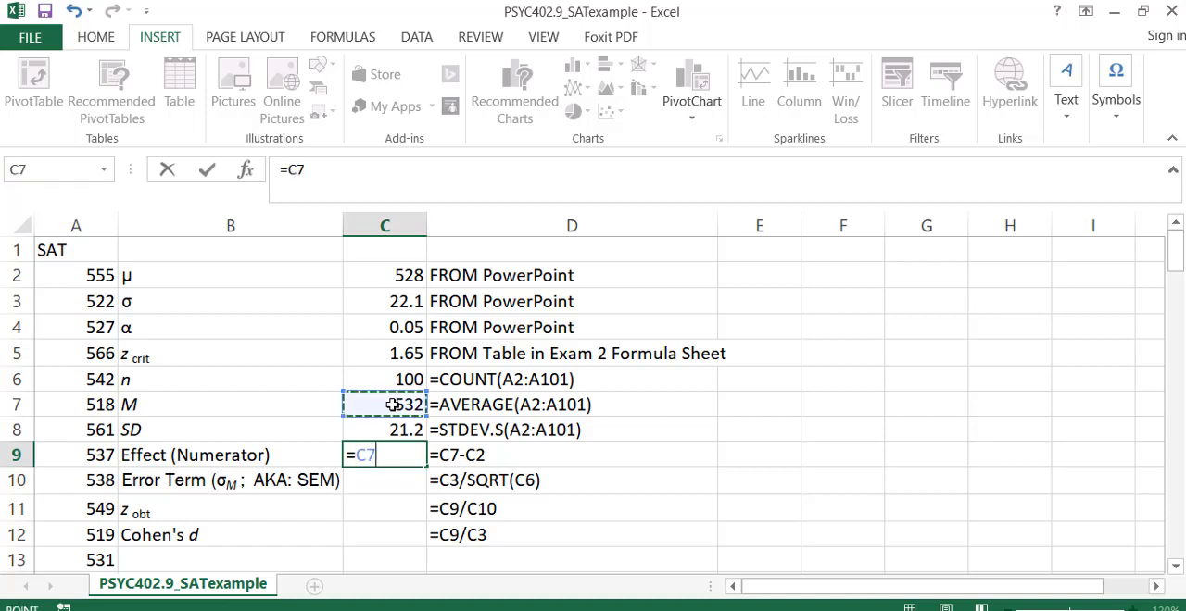
text(-)
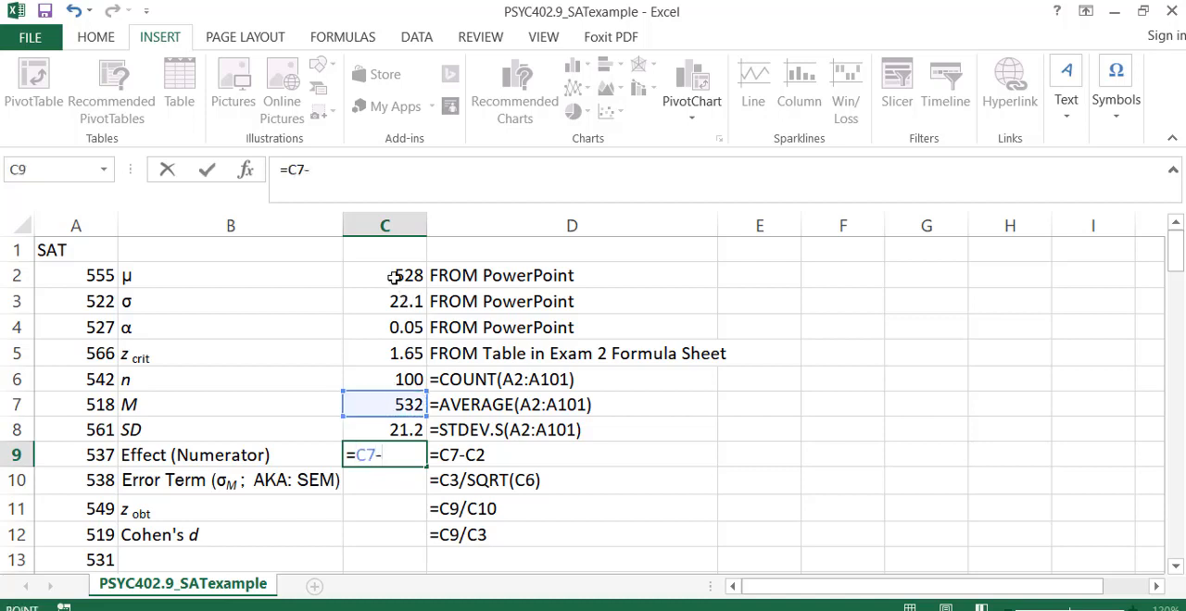
click(392, 277)
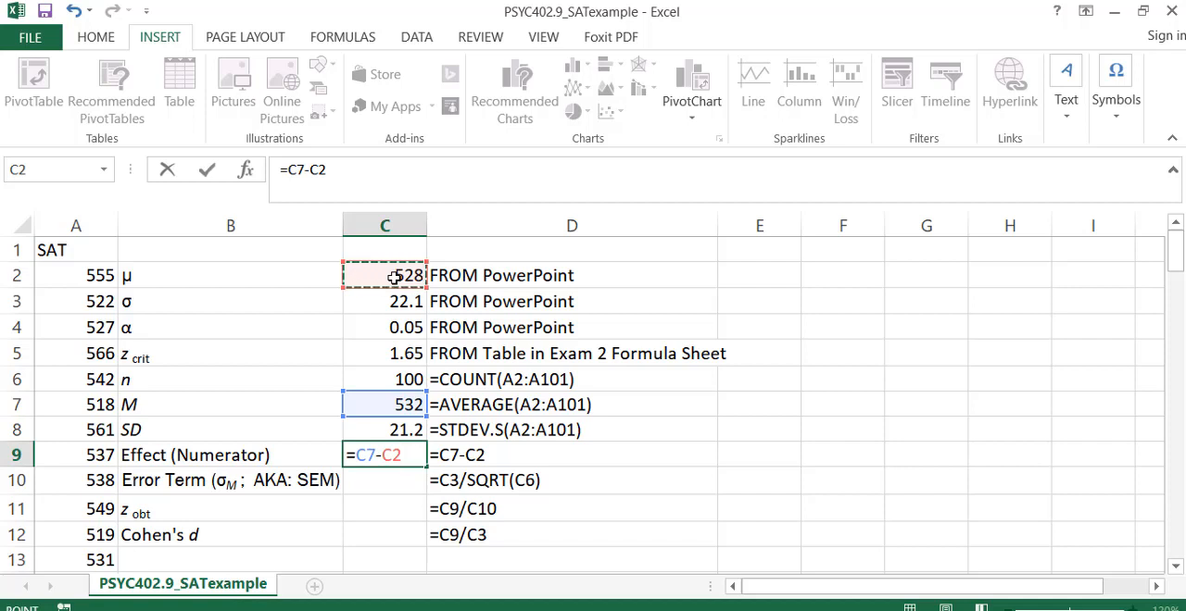
key(Return)
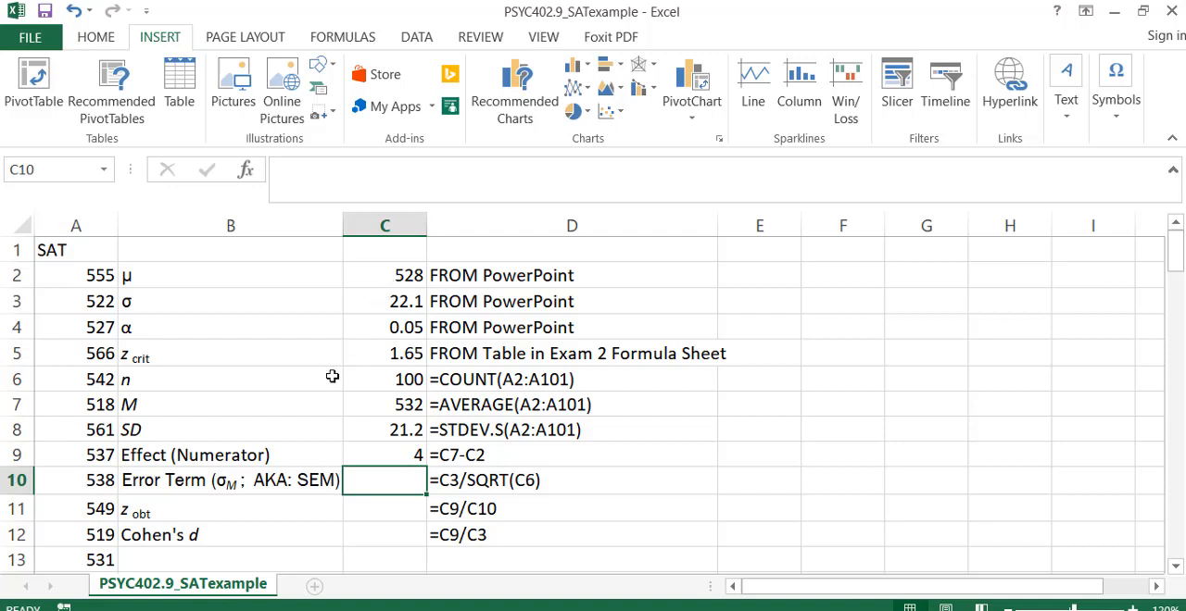
Examine the Error Term label in B10, highlighting the σM symbol and the alternative name SEM without changing the text.
double_click(262, 480)
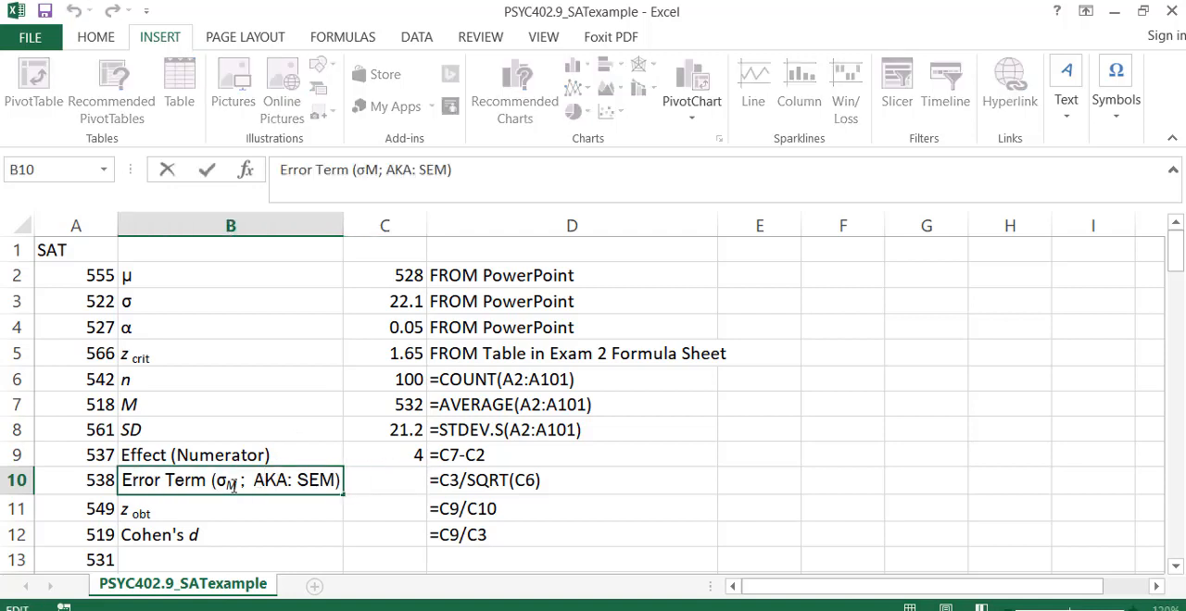
drag(217, 486, 239, 491)
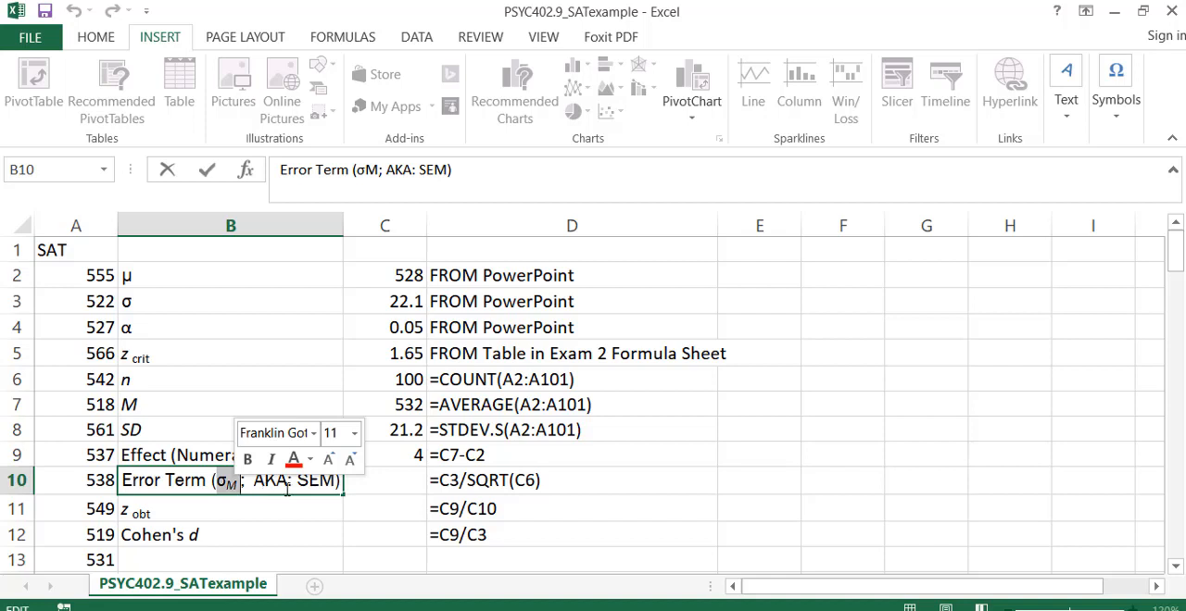
click(287, 489)
double_click(313, 480)
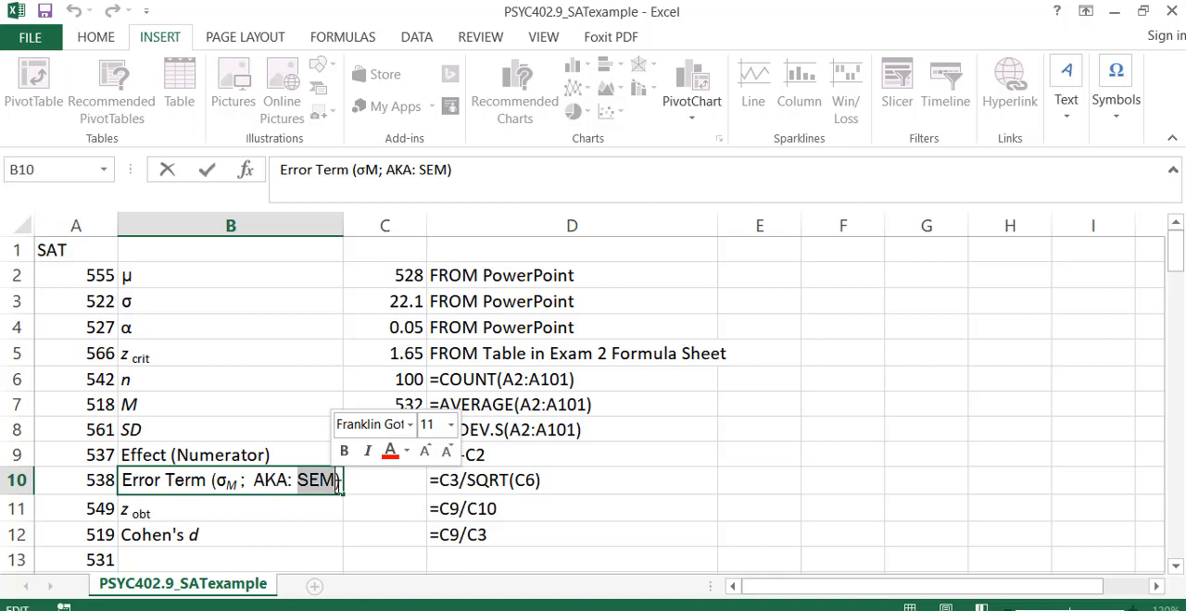
key(Return)
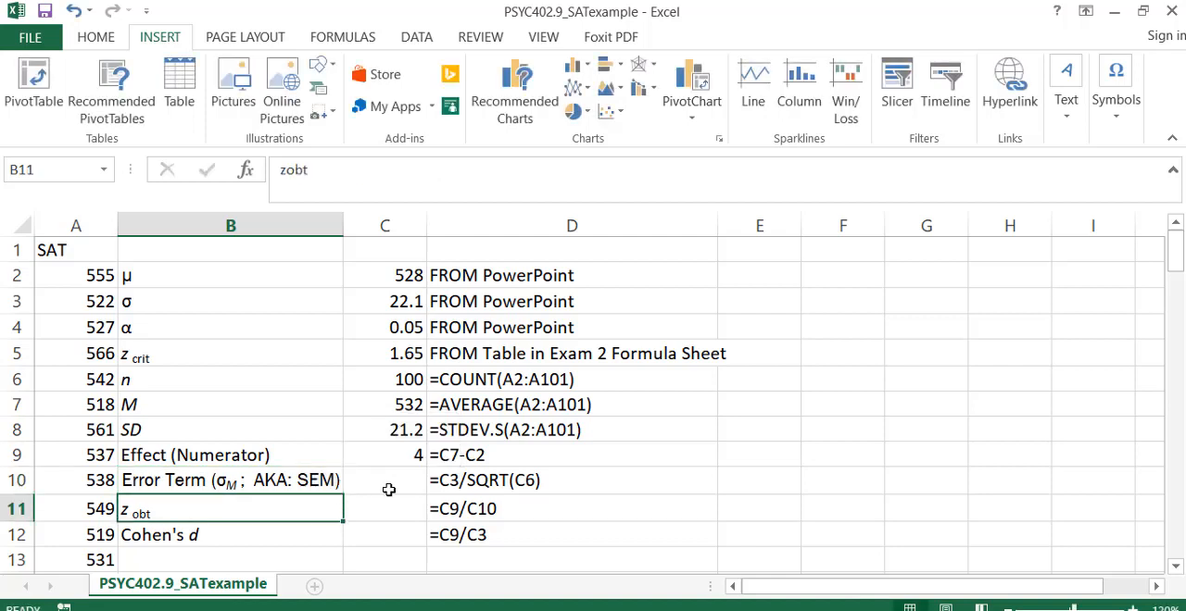
Calculate the error term in C10 by dividing σ by the square root of n with the formula =C3/SQRT(C6).
click(391, 487)
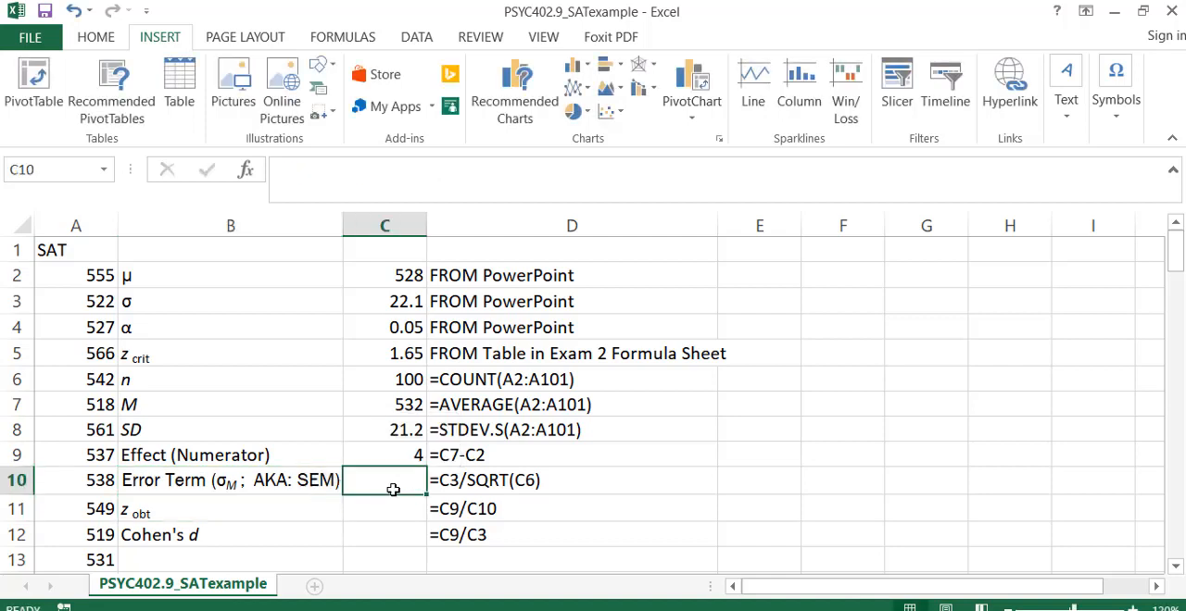
text(=)
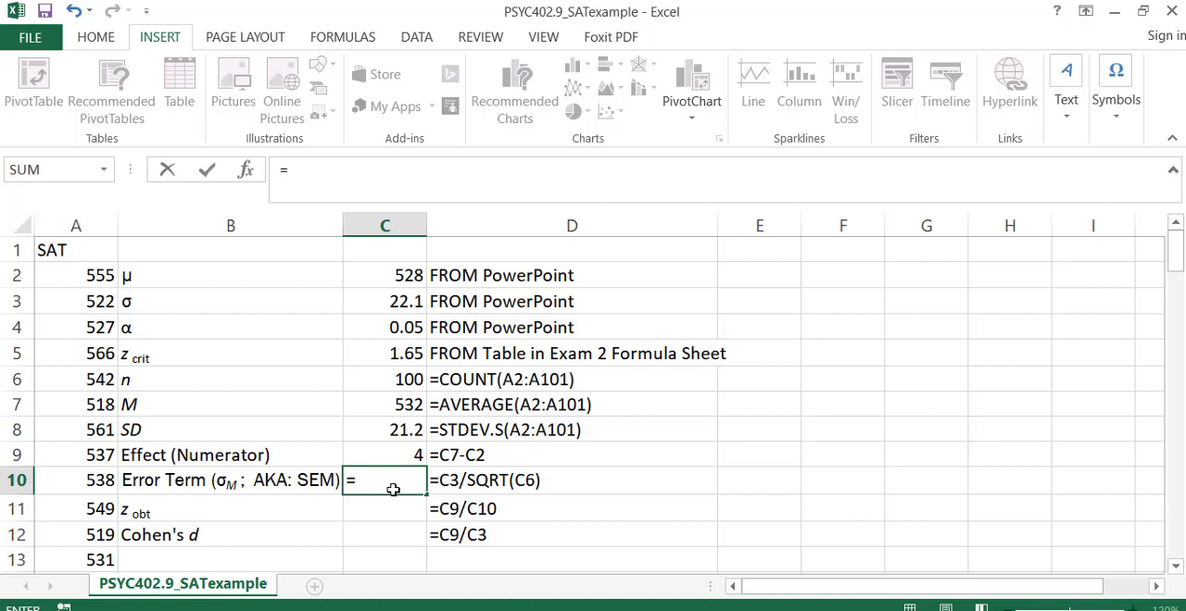
click(394, 302)
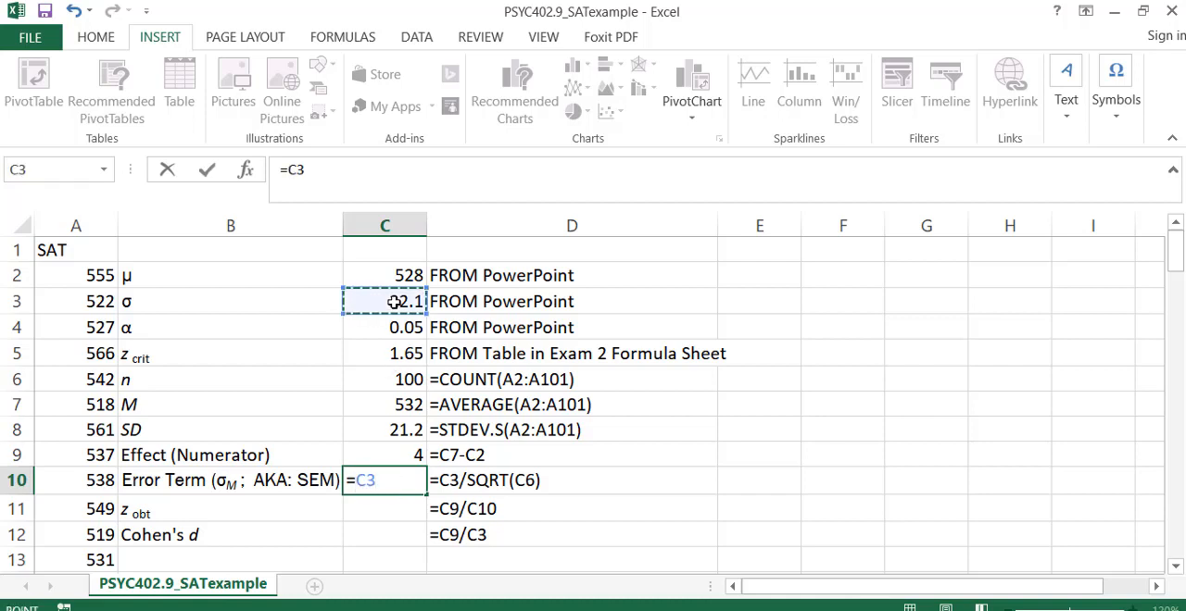
text(/sqrt()
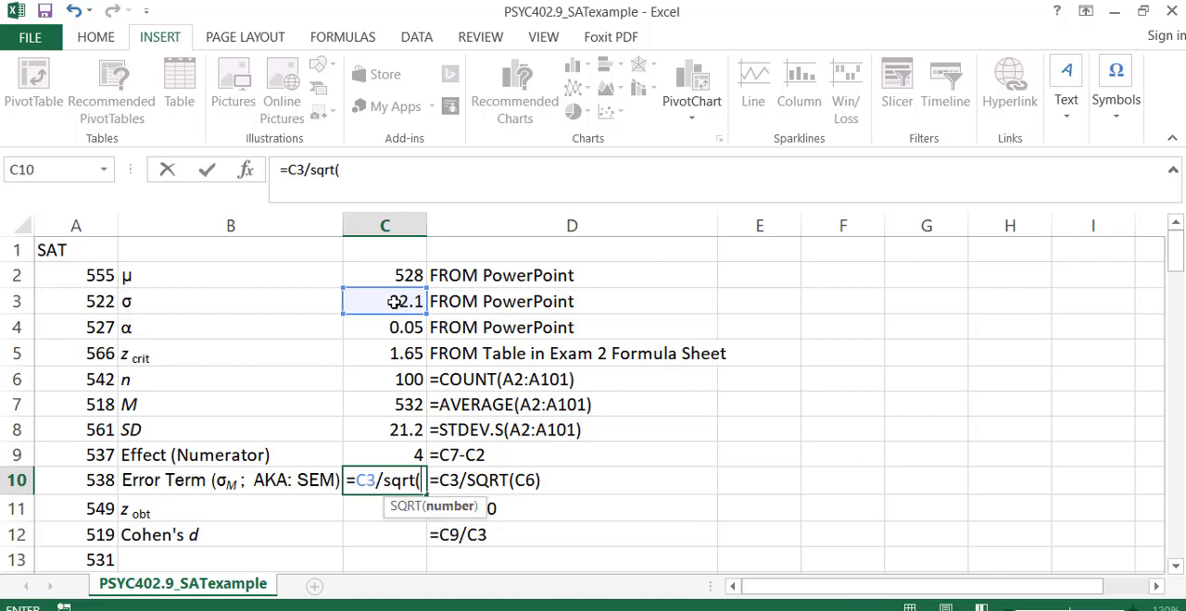
click(385, 378)
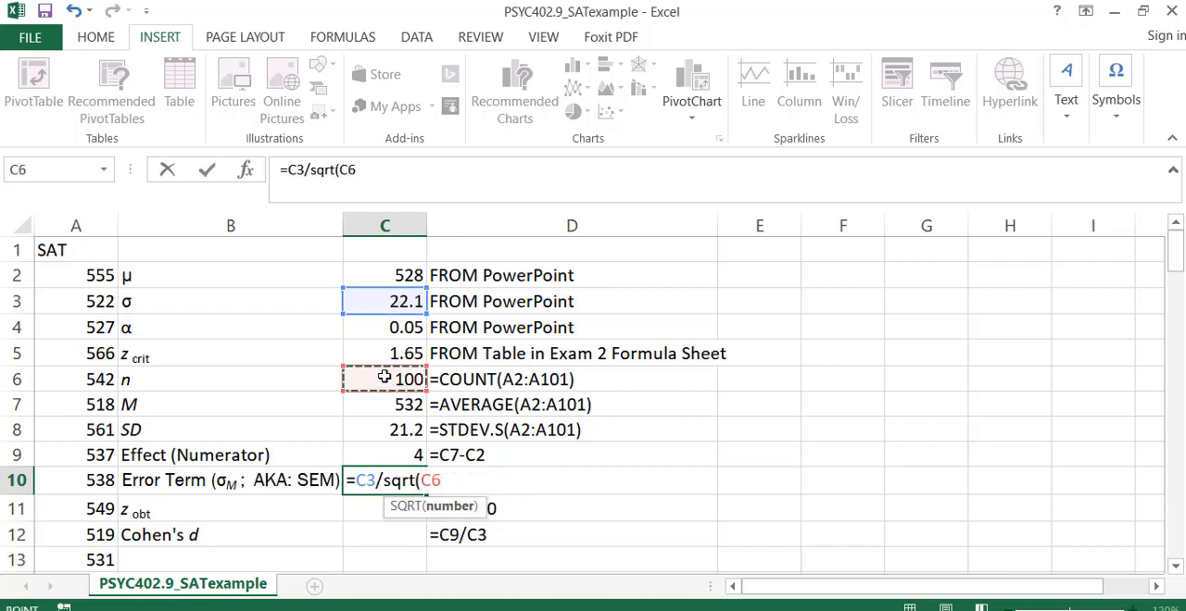
text())
key(Return)
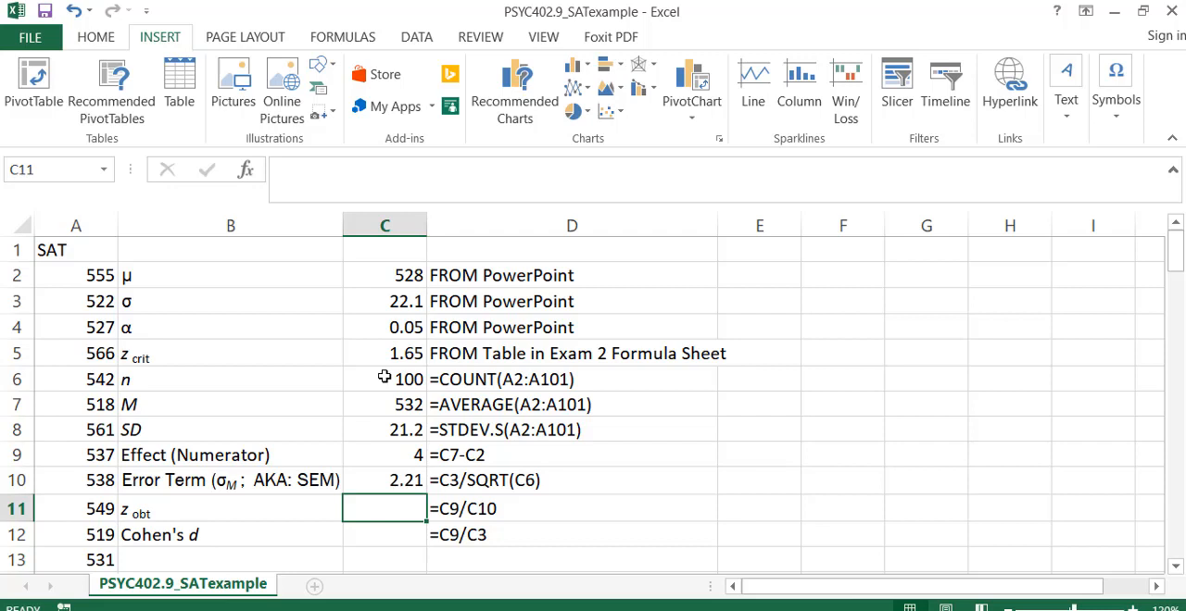
Calculate z obtained in C11 by dividing the effect by the error term with the formula =C9/C10.
text(=)
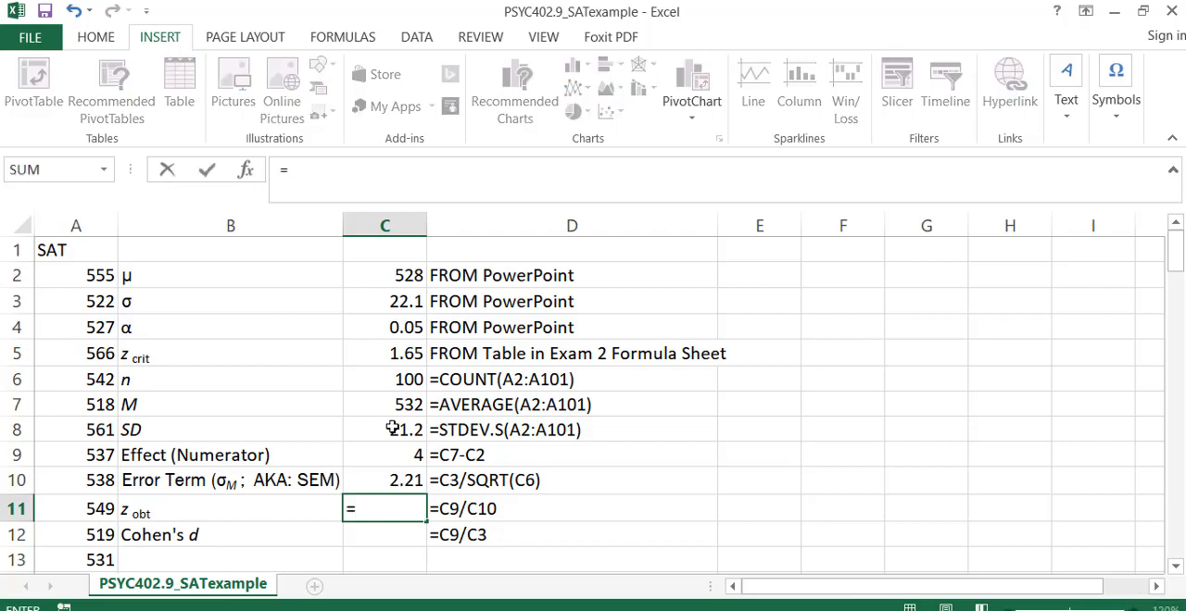
click(387, 455)
text(/)
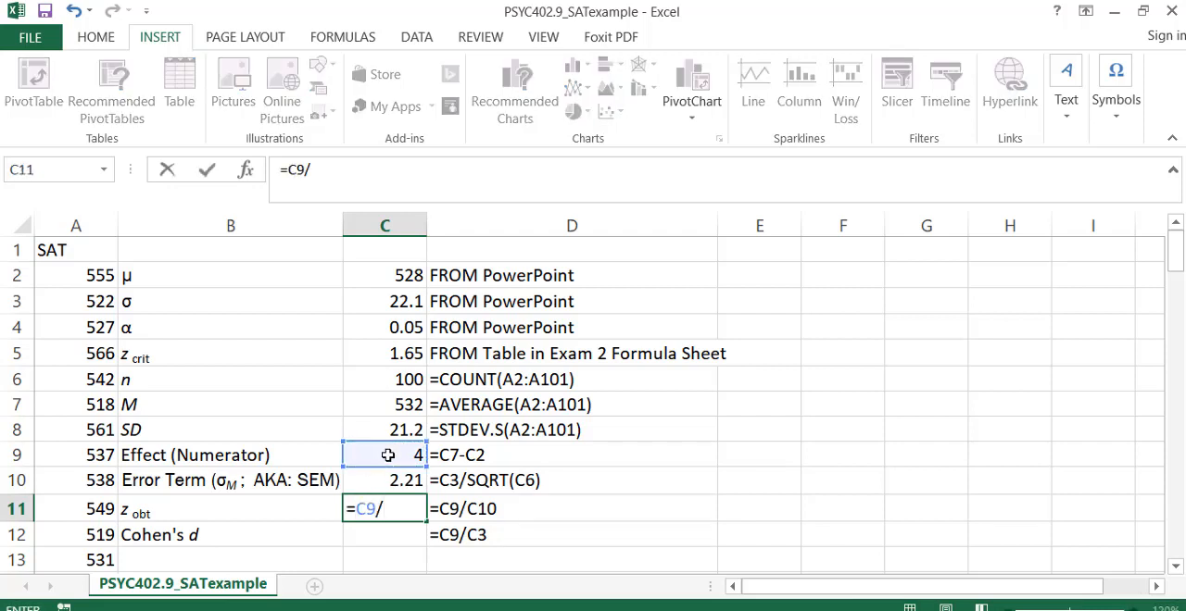
click(387, 483)
key(Return)
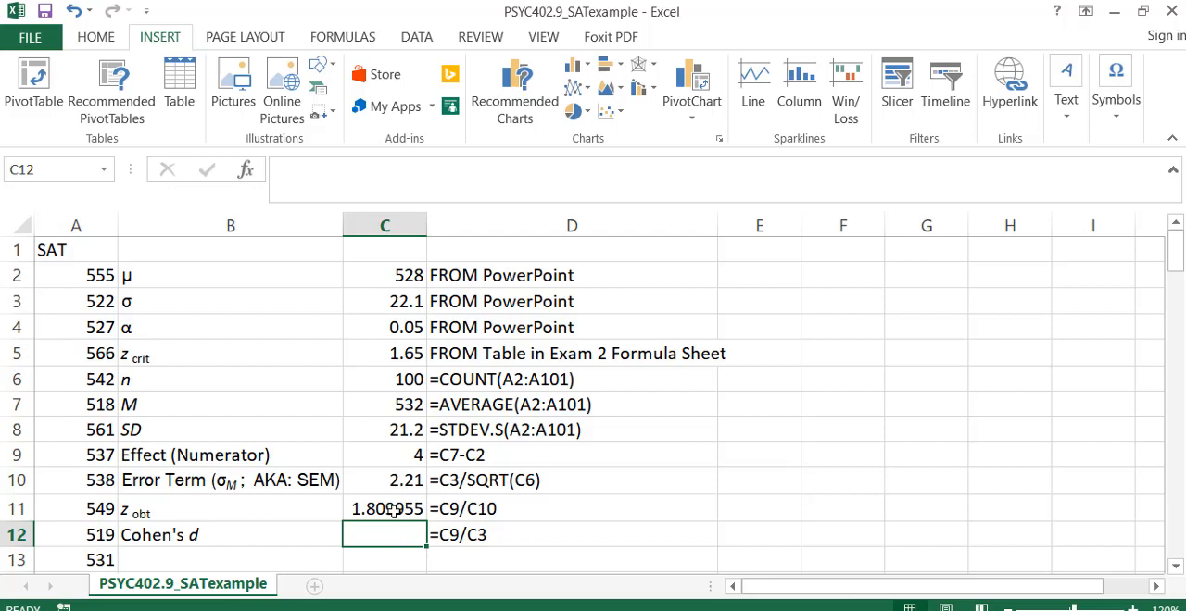
Format the z obtained value in C11 as a Number with 4 decimal places.
click(392, 509)
right_click(394, 509)
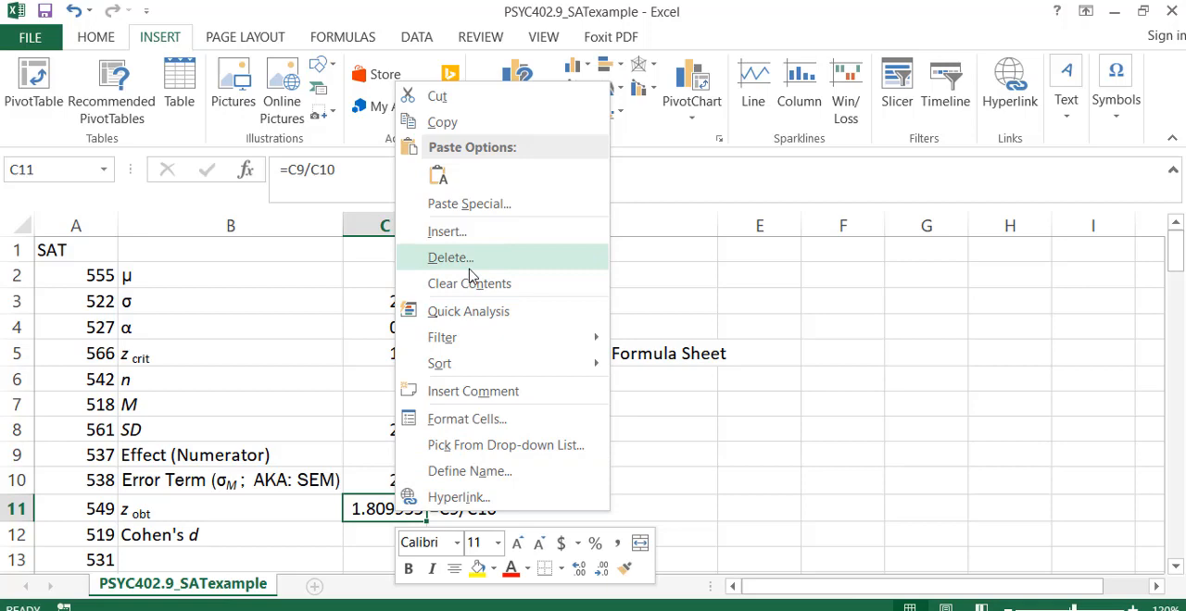
click(471, 421)
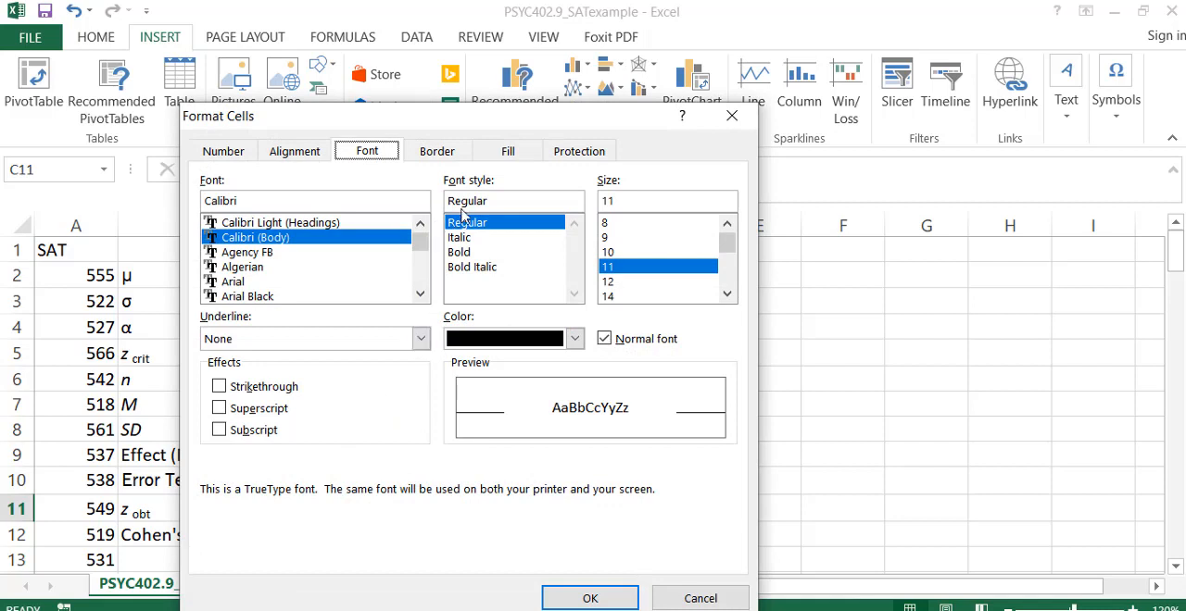
click(225, 153)
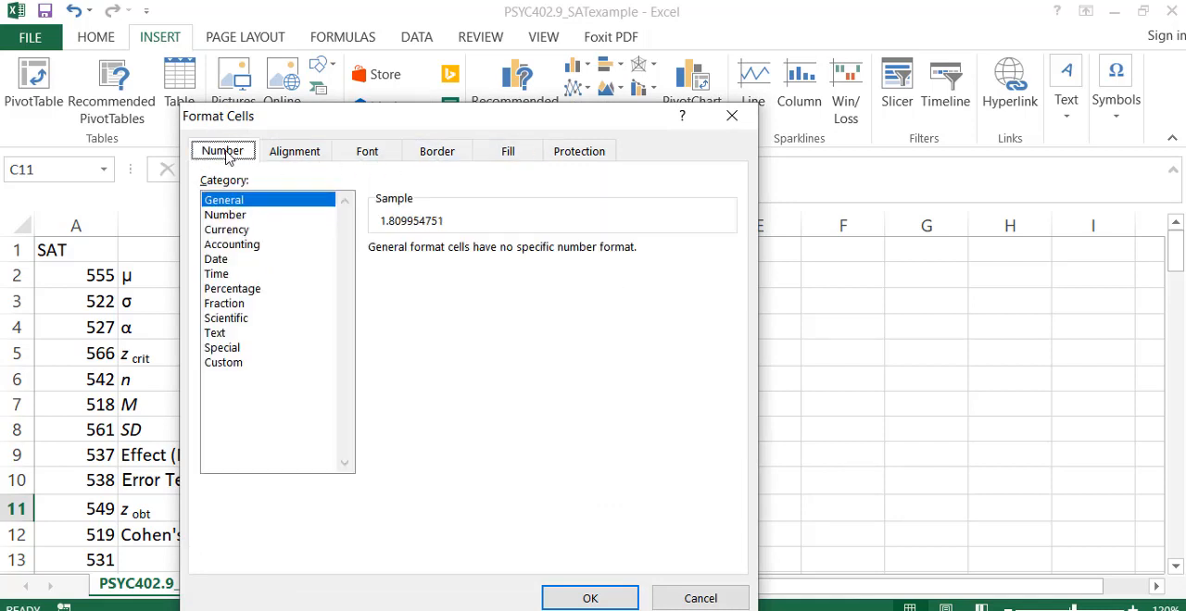
click(227, 216)
click(522, 246)
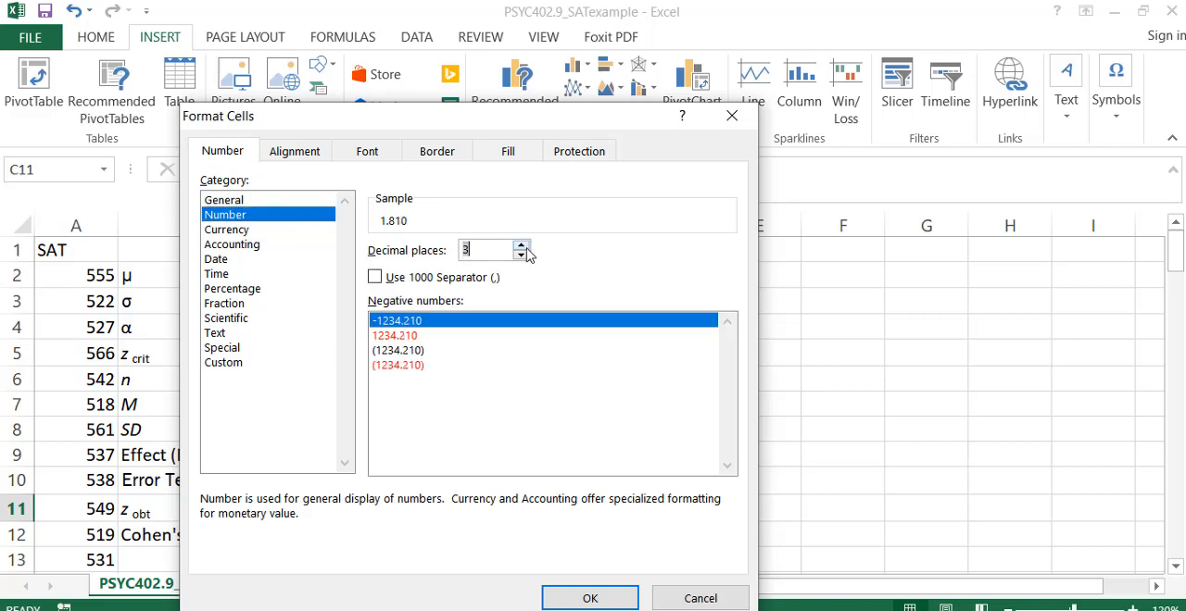
click(522, 247)
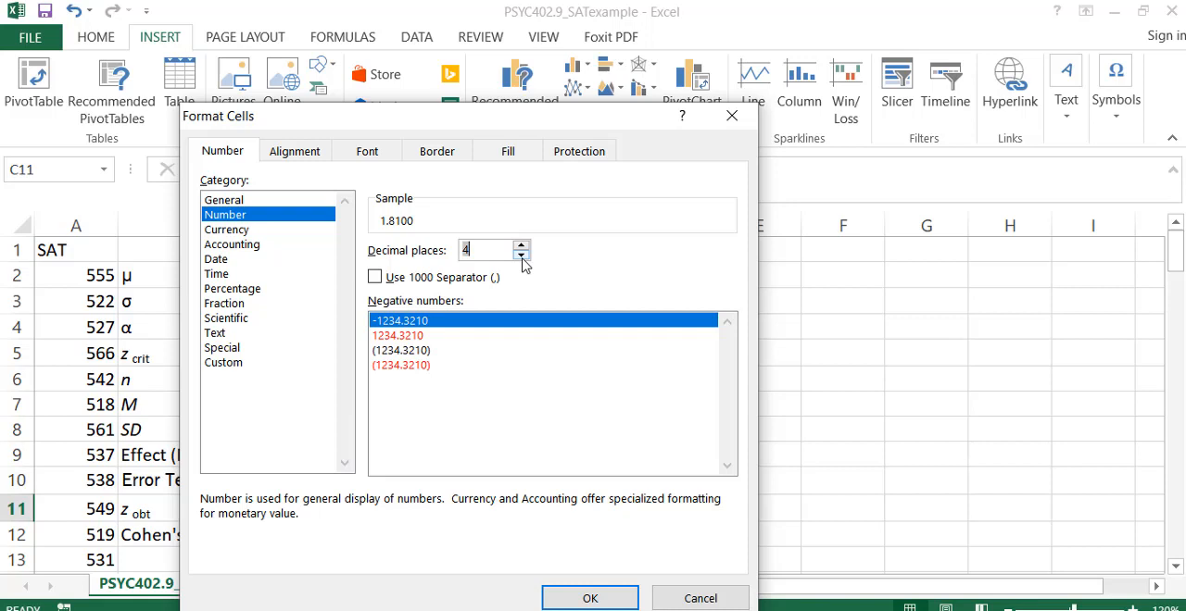
click(522, 256)
click(521, 256)
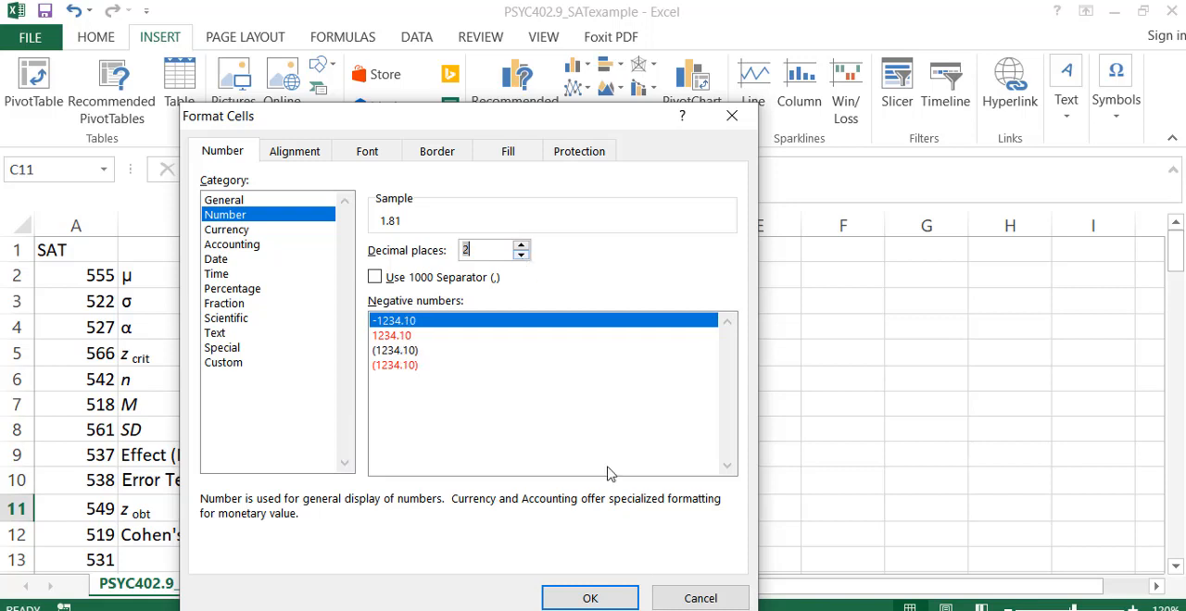
click(601, 600)
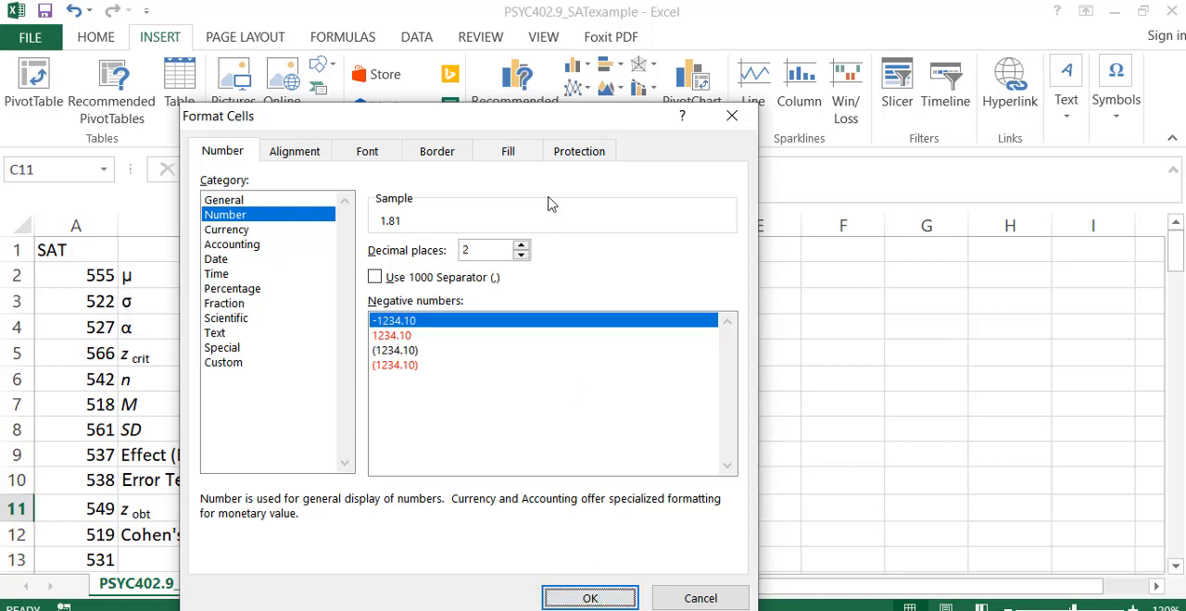
click(520, 245)
click(521, 246)
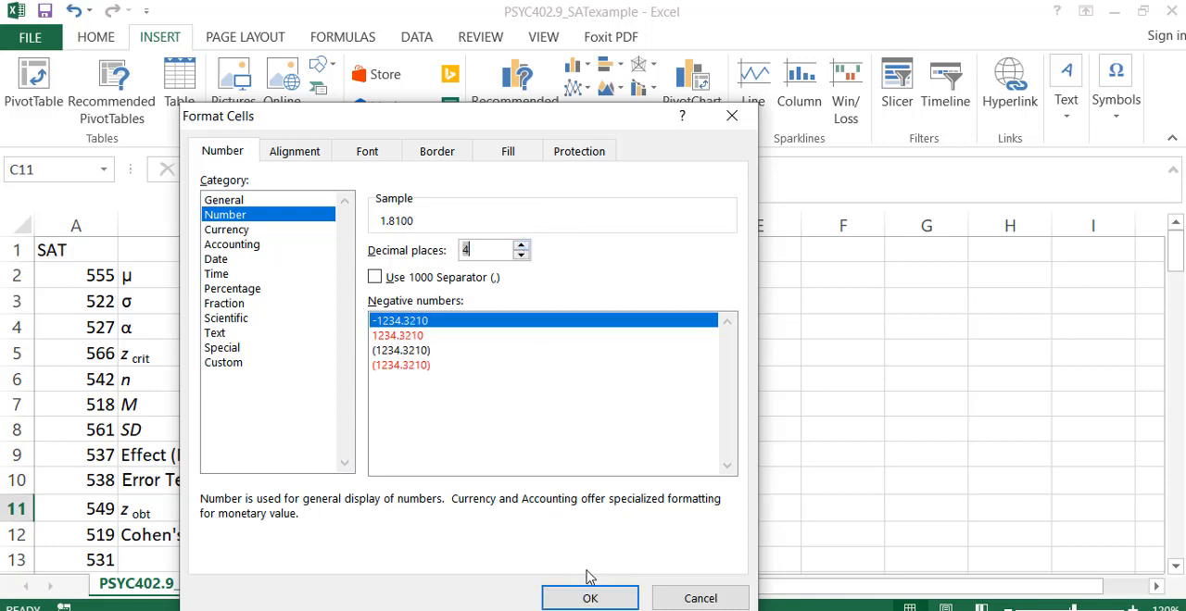
click(591, 598)
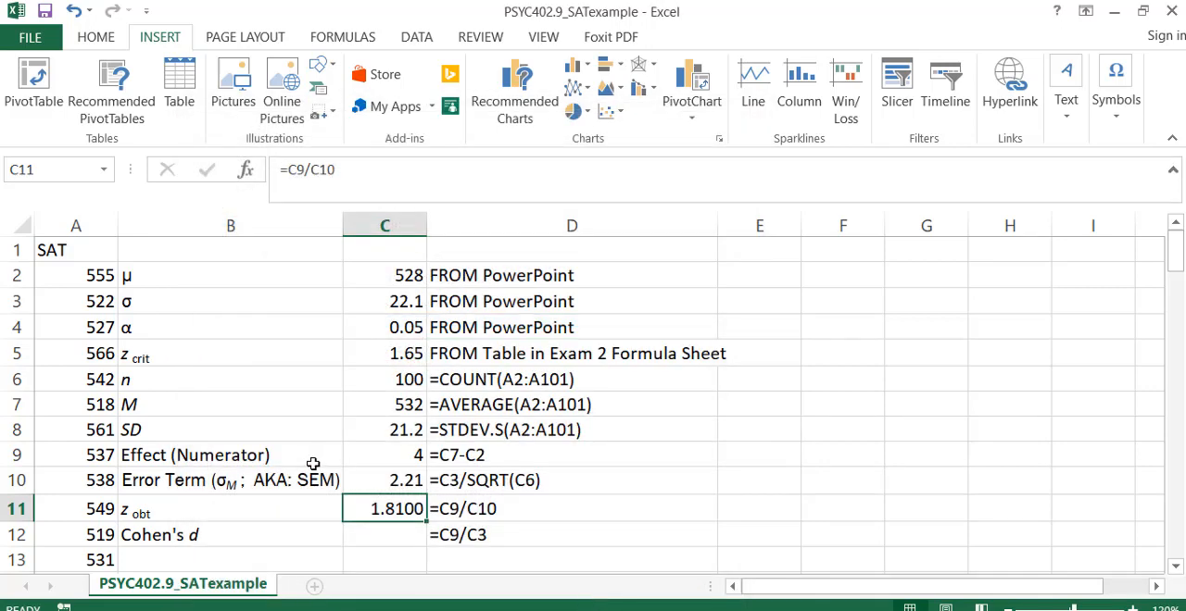
Calculate Cohen's d in C12 by dividing the effect by σ with the formula =C9/C3.
click(357, 535)
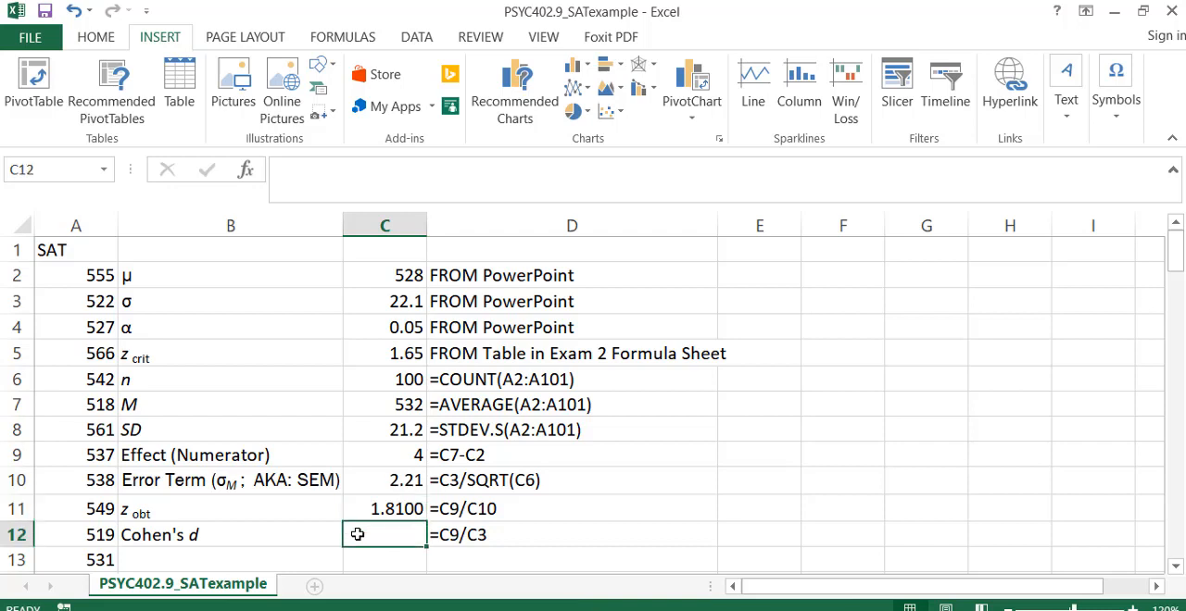
text(=)
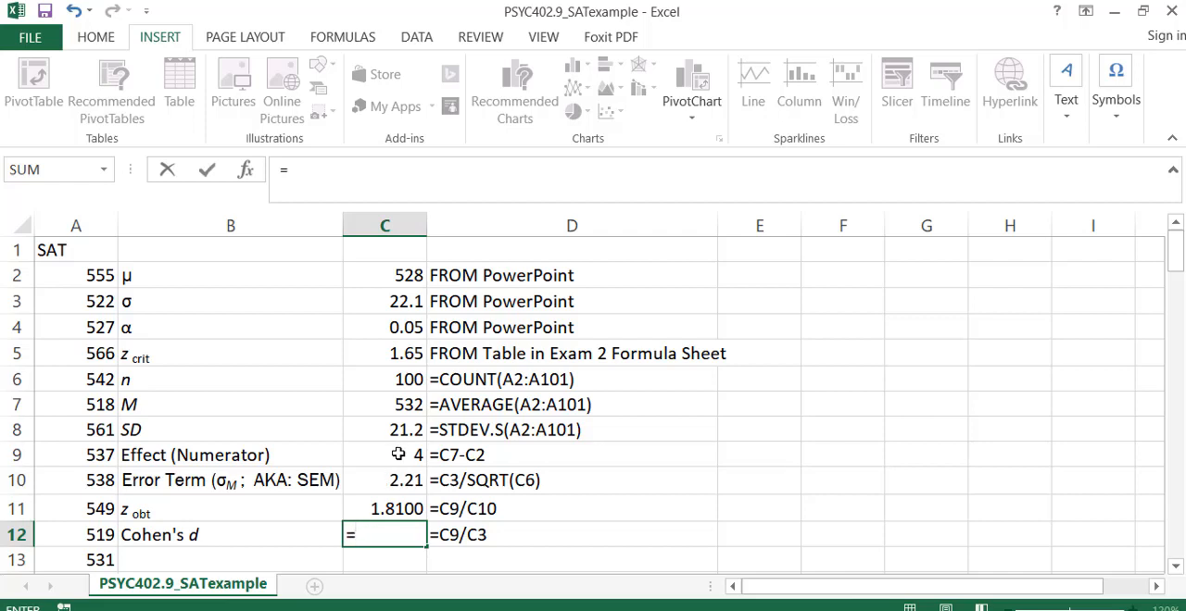
click(399, 455)
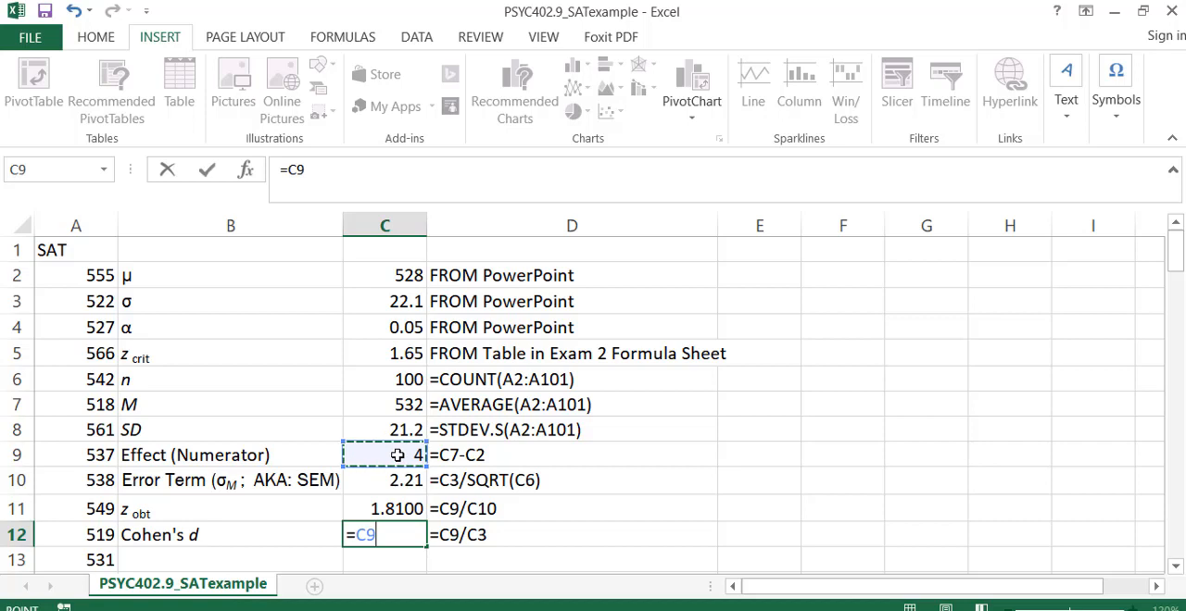
text(/)
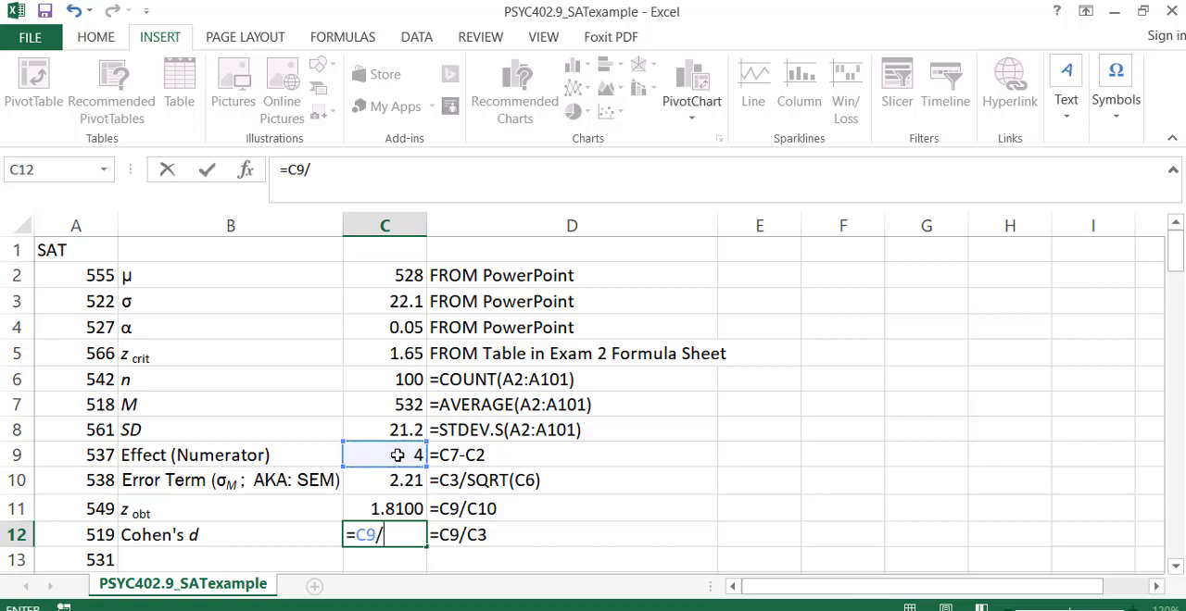
click(398, 303)
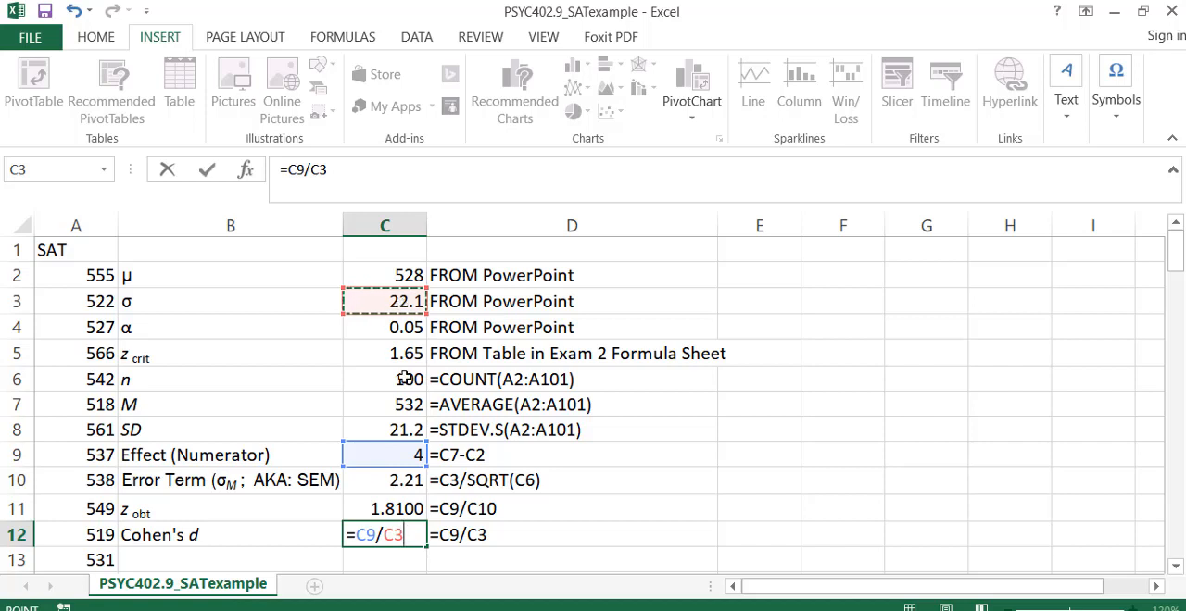
key(Return)
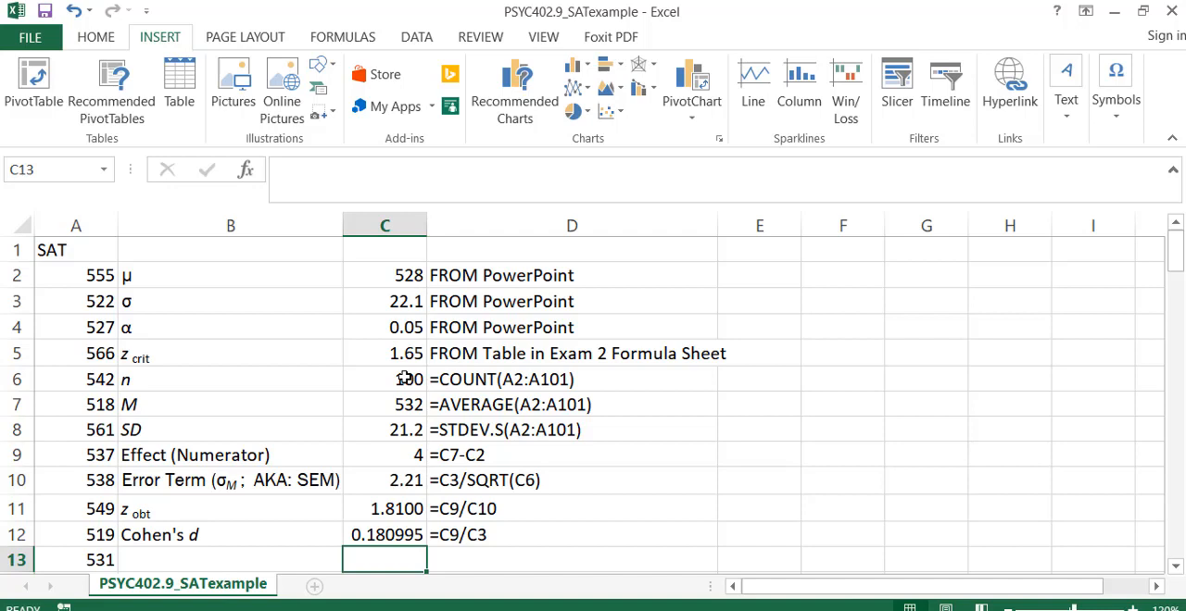
Format the Cohen's d value in C12 as a Number with 4 decimal places.
right_click(384, 539)
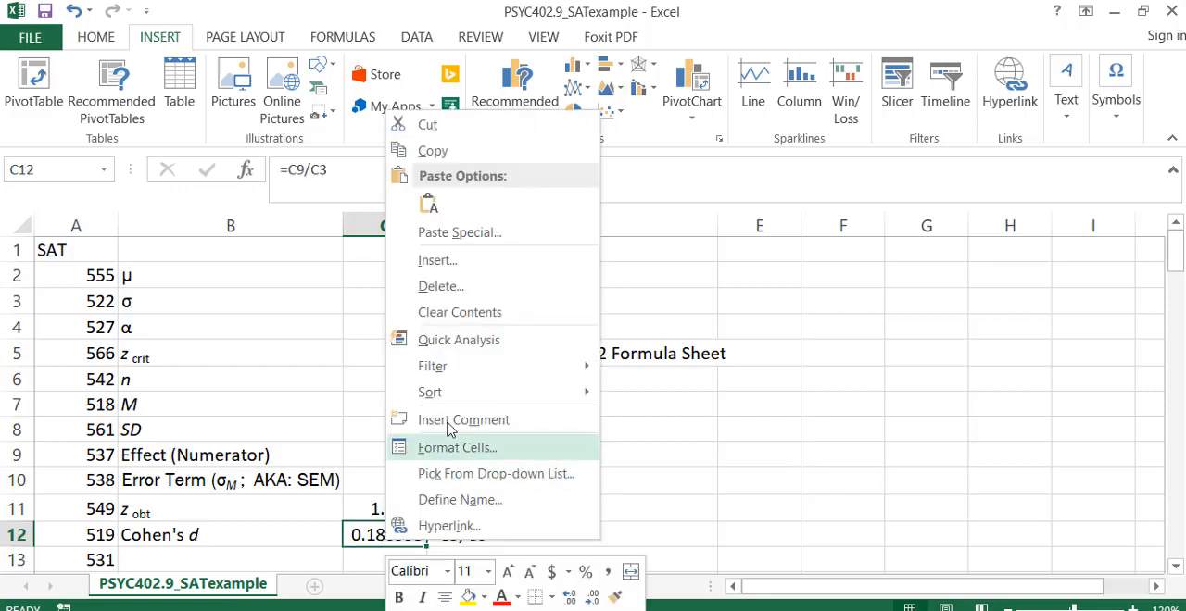
click(456, 449)
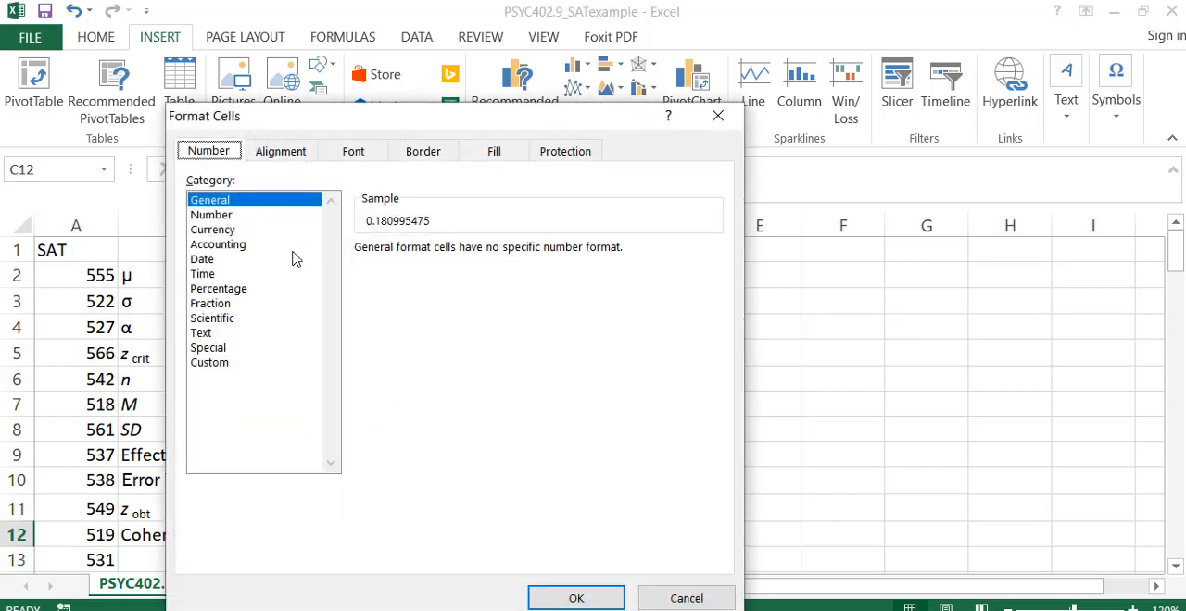
click(229, 216)
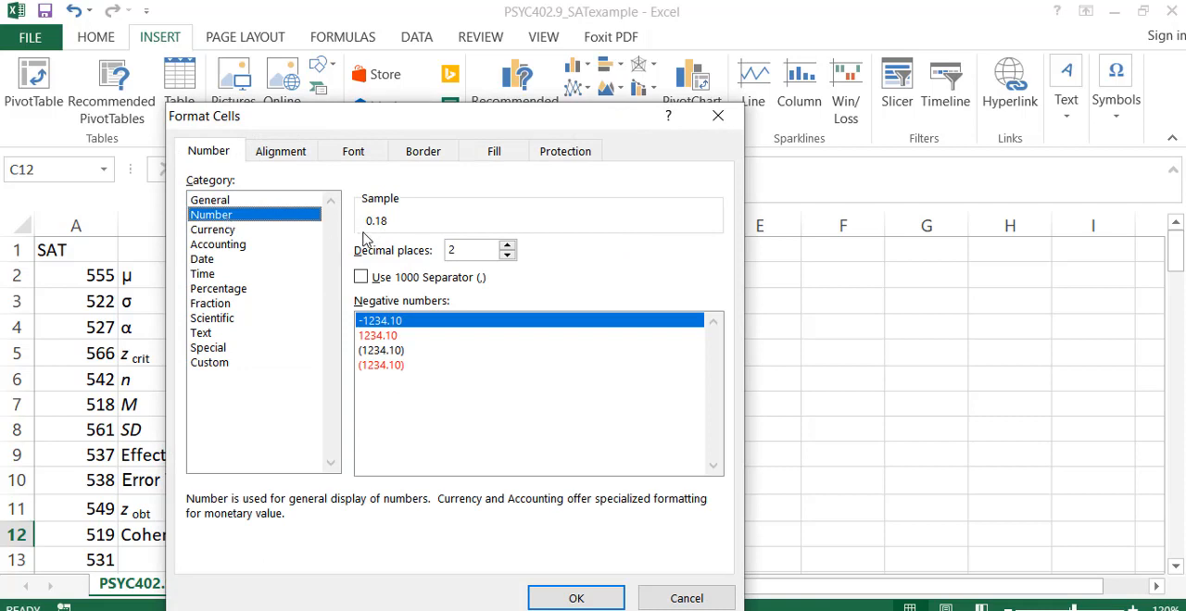
click(506, 245)
click(506, 245)
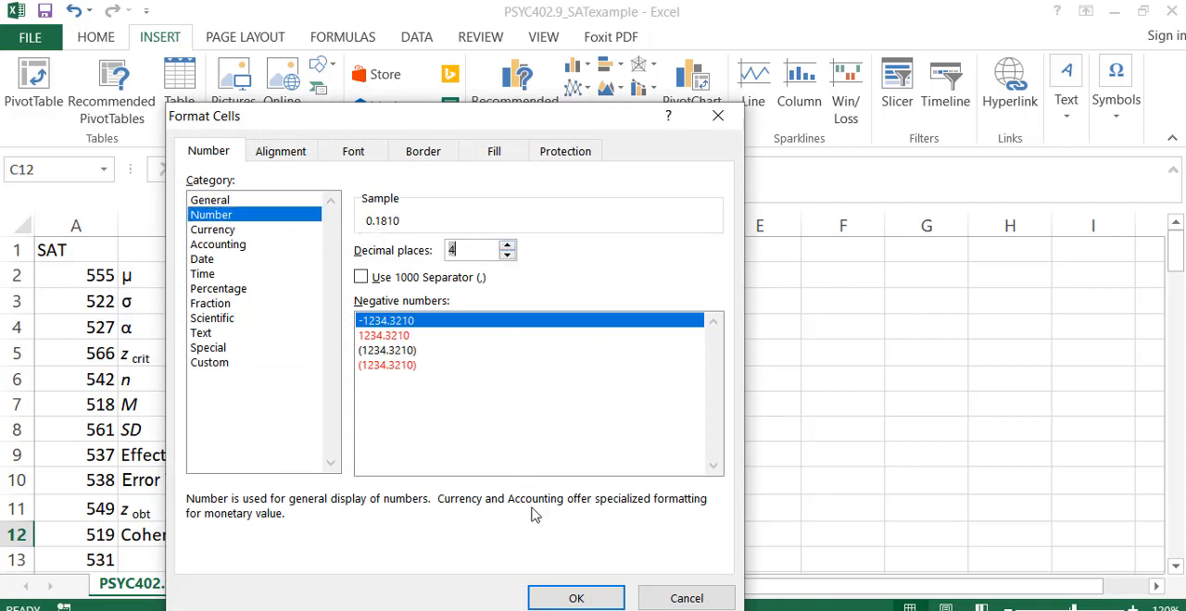
click(573, 599)
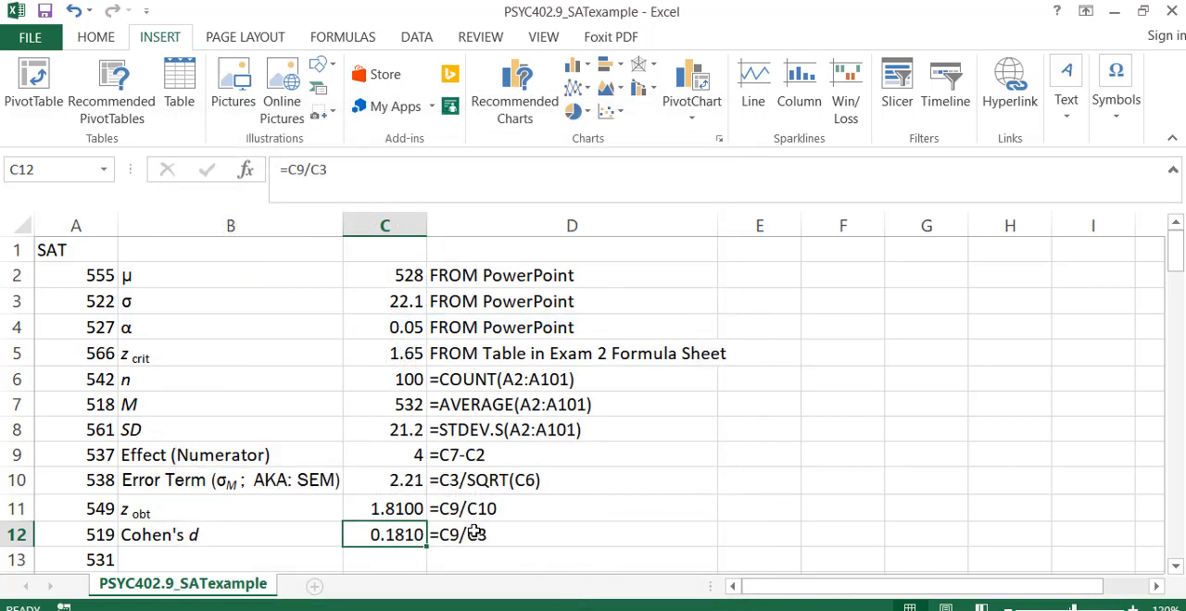
Highlight the z obtained label and its value in B11:C11 for review.
click(271, 556)
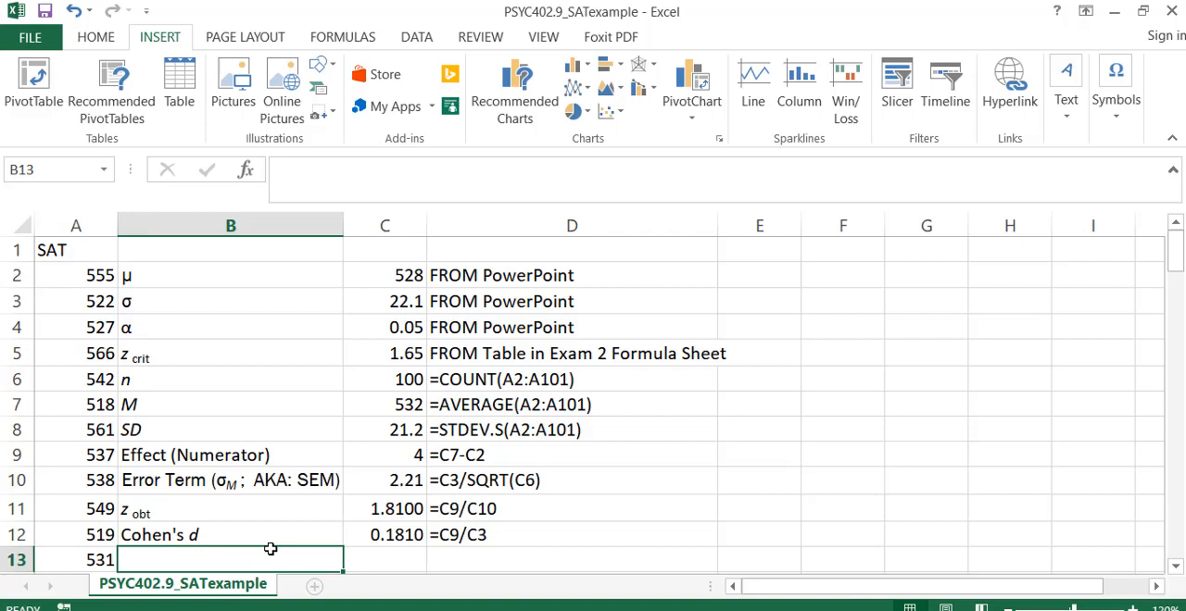
drag(202, 511, 377, 512)
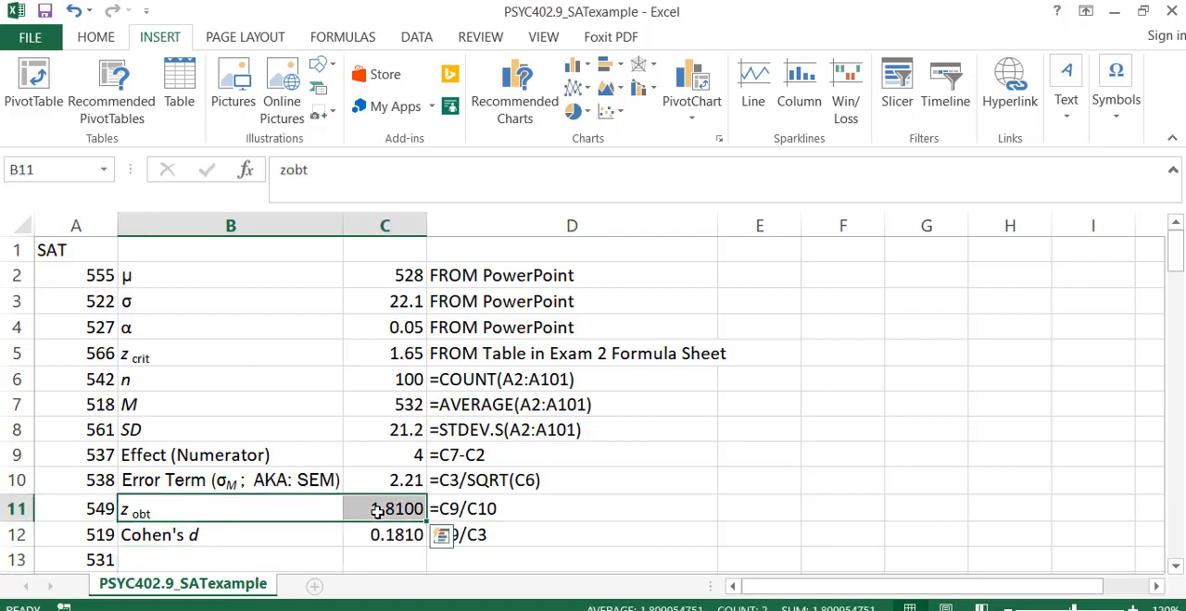
Fill the z obtained row (B11:C11) and the z critical row (B5:C5) with yellow.
click(97, 41)
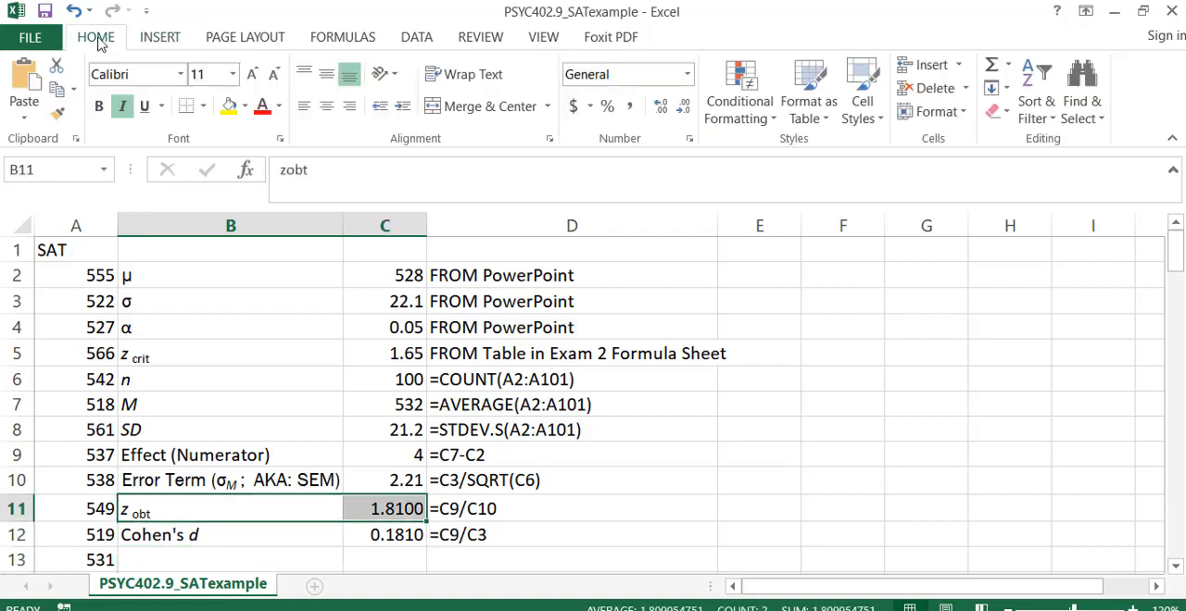
click(229, 106)
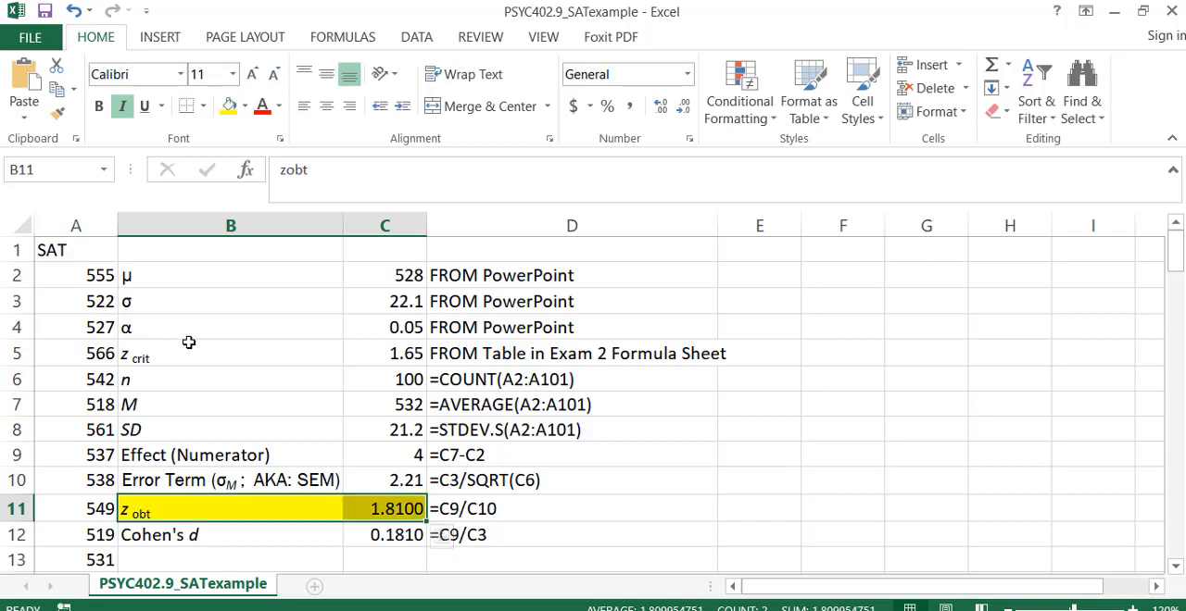
drag(188, 342, 371, 346)
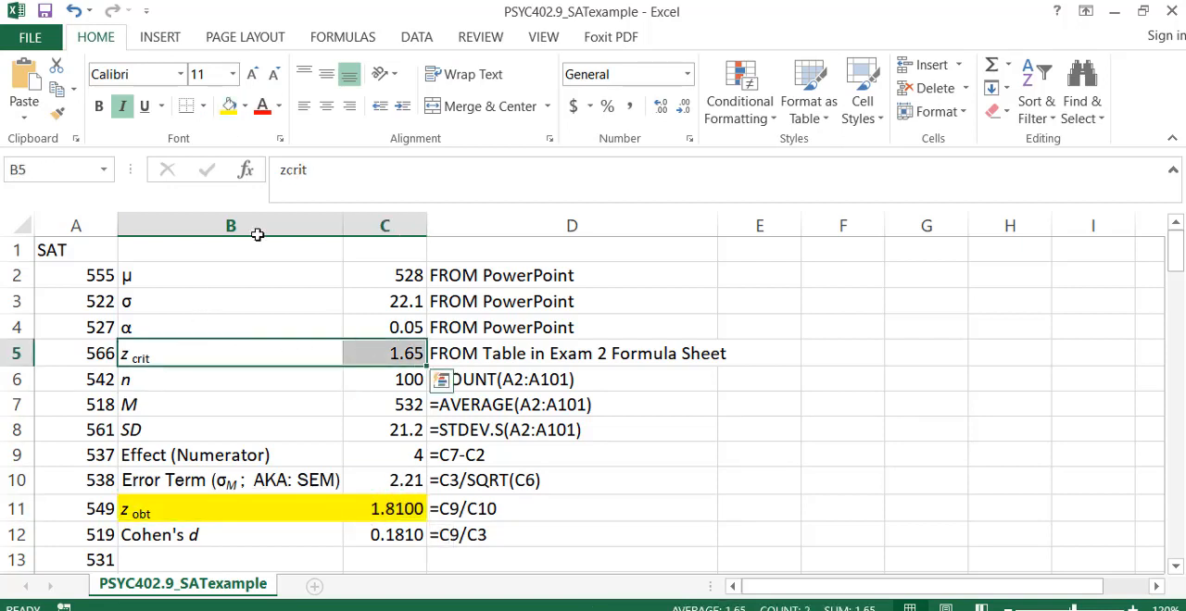
click(229, 106)
click(598, 526)
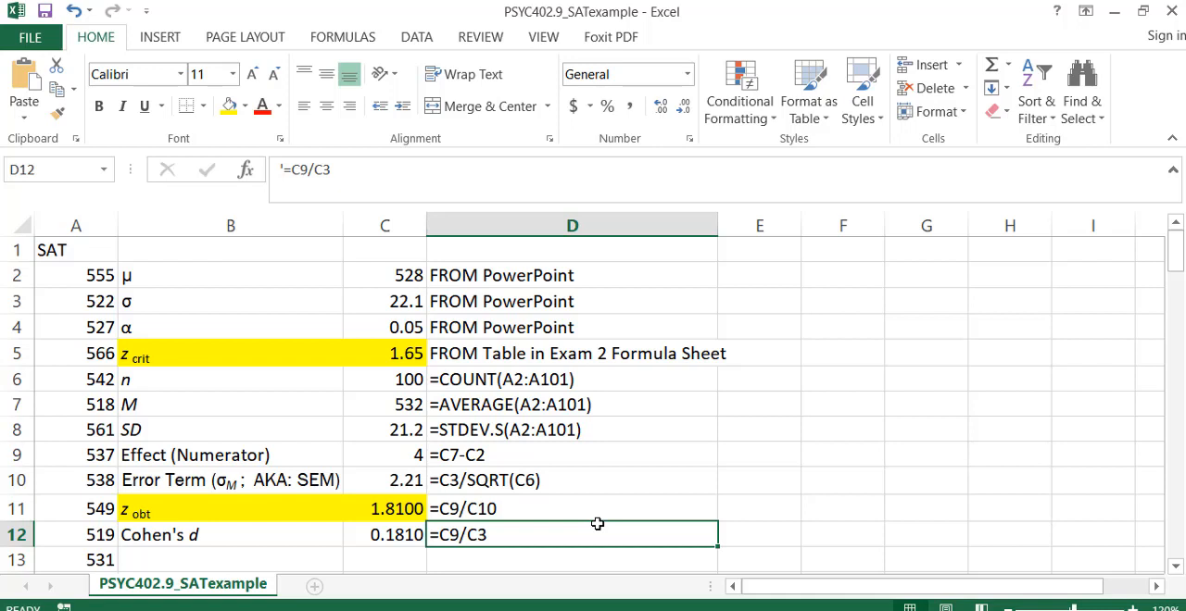
Compare the z obtained value in B11:C11 with the z critical value in B5:C5.
drag(270, 507, 365, 515)
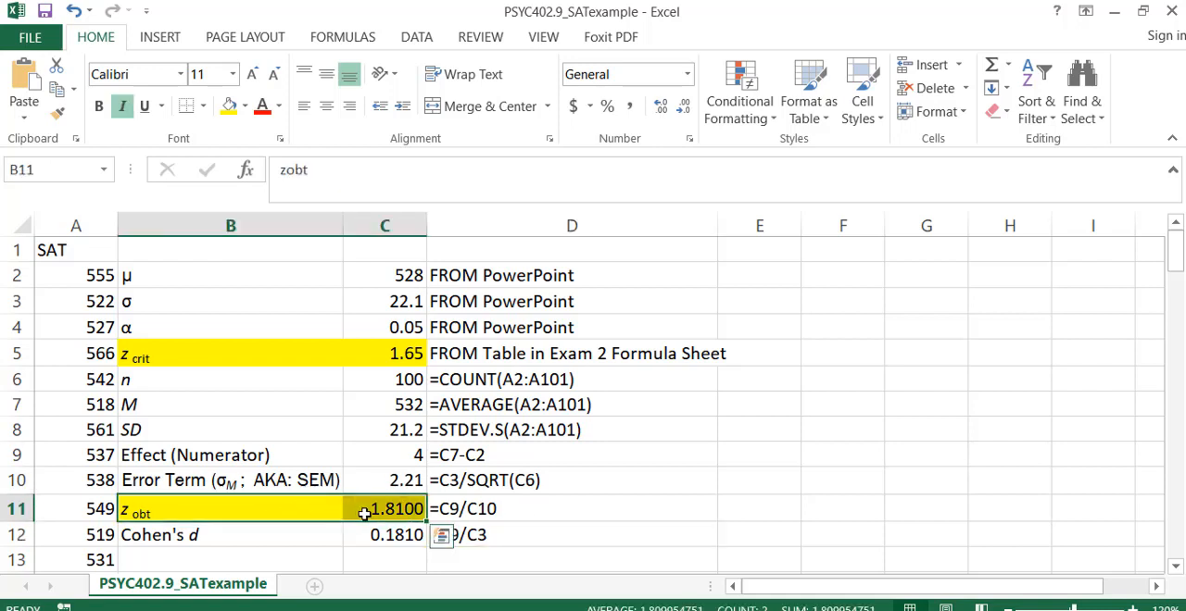
drag(304, 353, 360, 360)
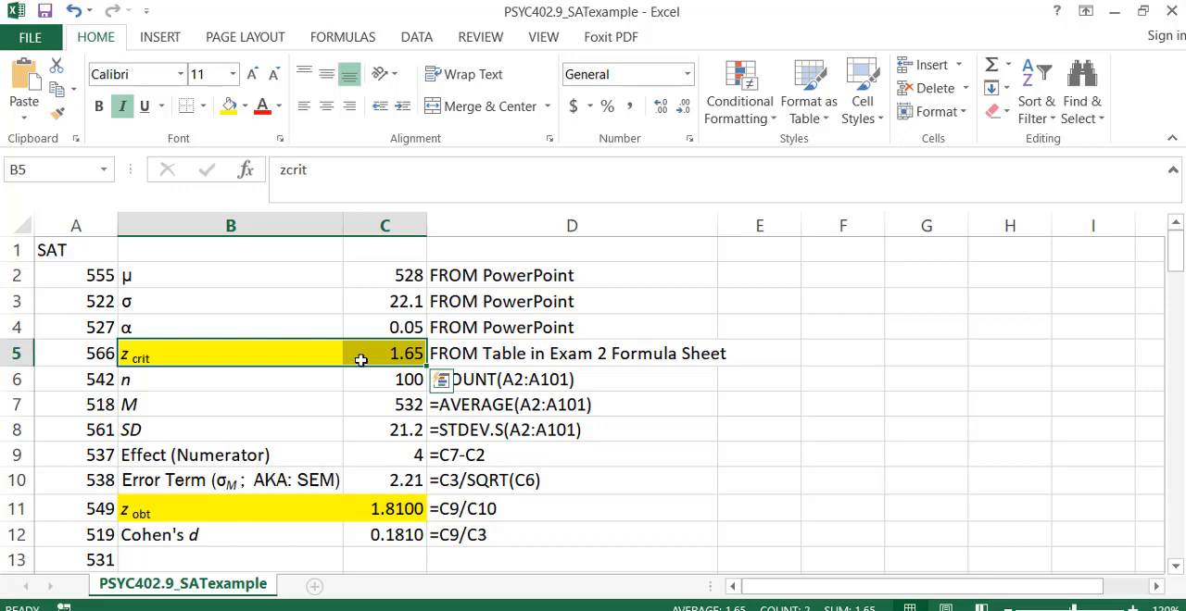
key(ctrl+q)
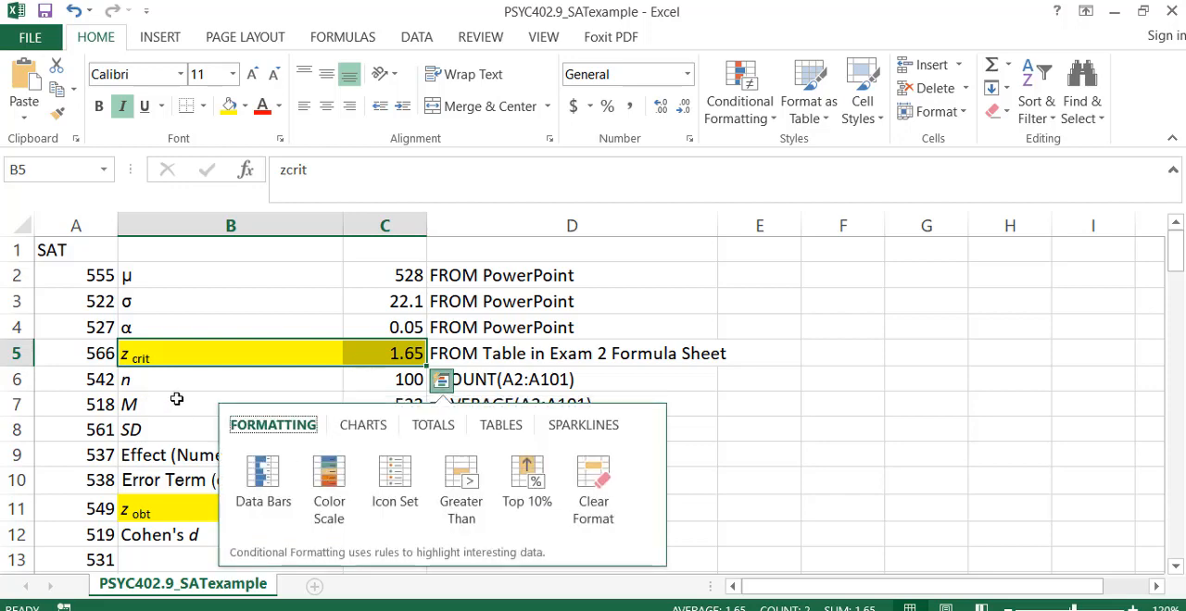
click(182, 398)
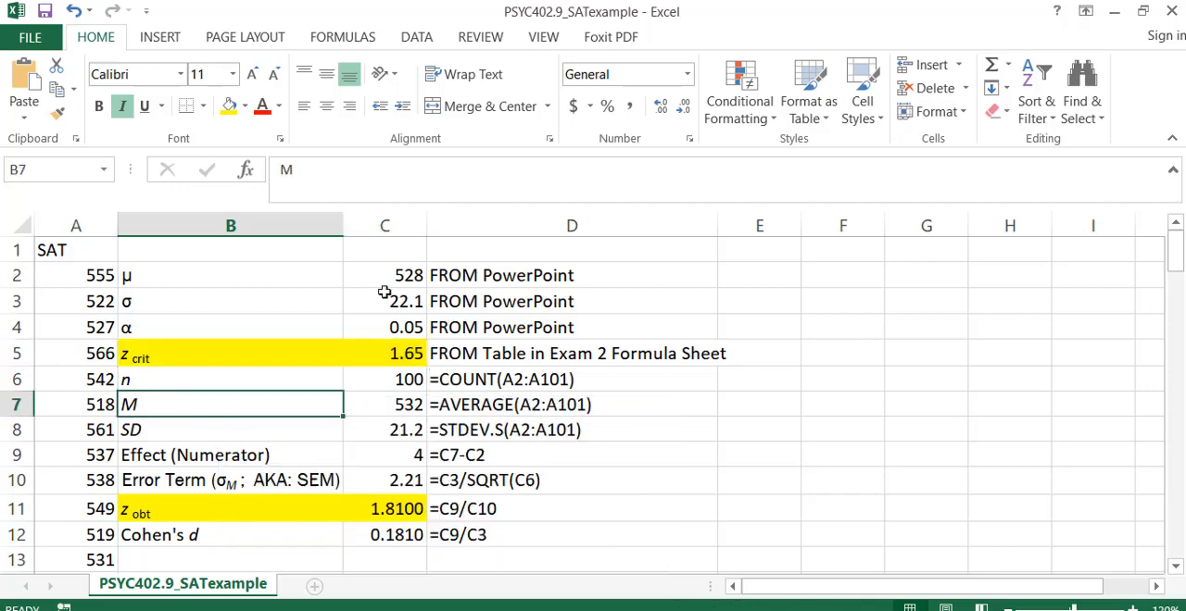
Enter the label "Lower Limit (LL)" in B13, below Cohen's d.
scroll(384, 292, down, 1)
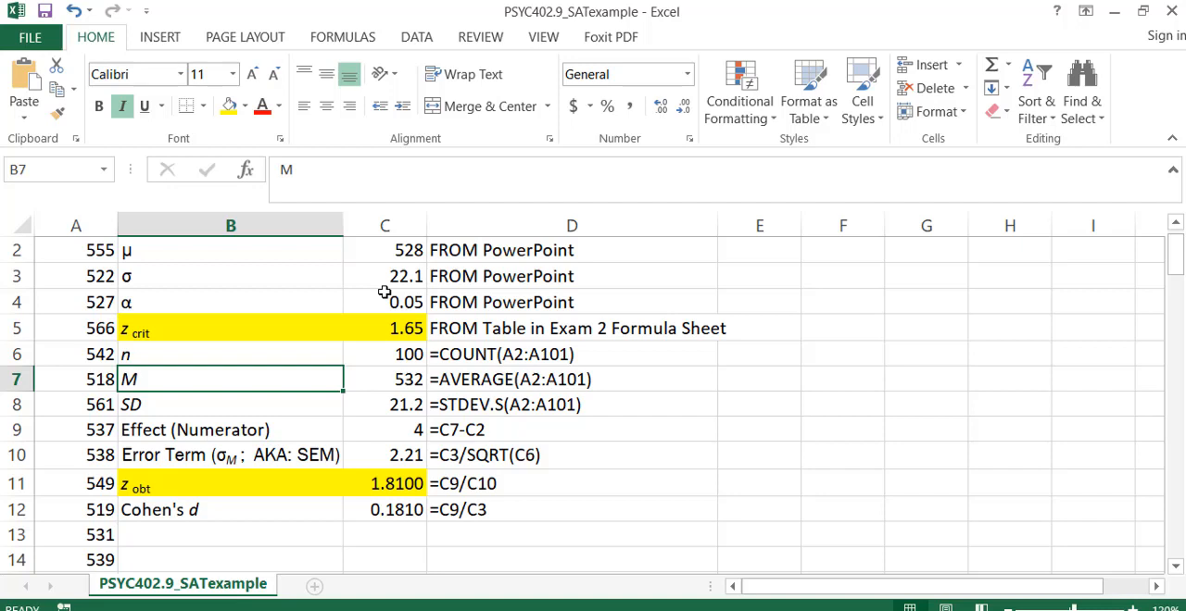
click(211, 540)
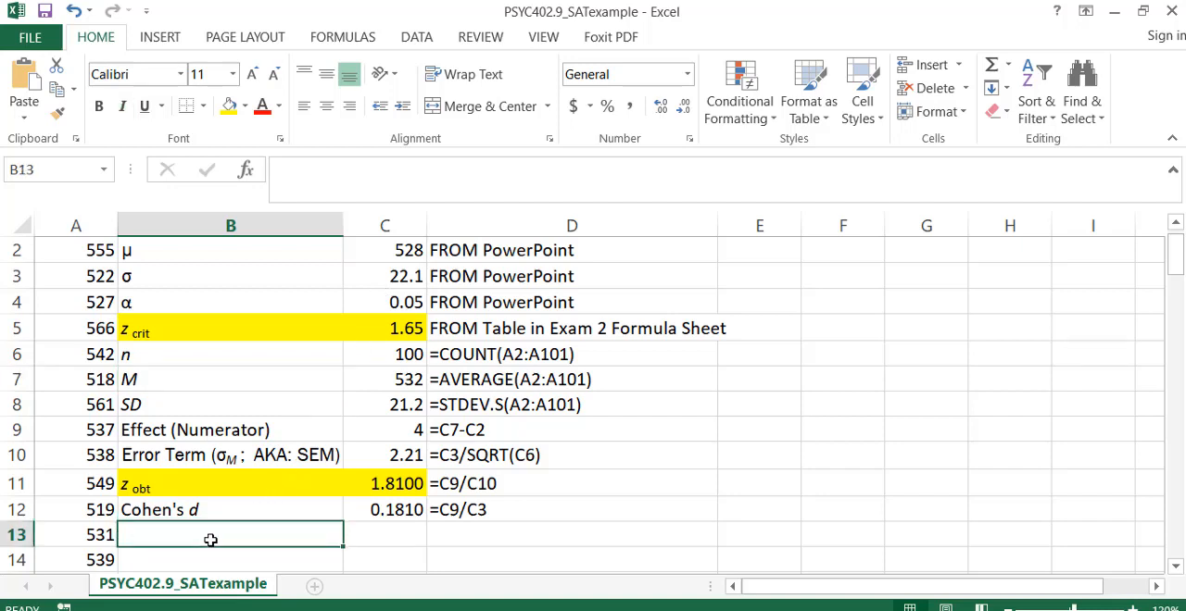
text(Lower)
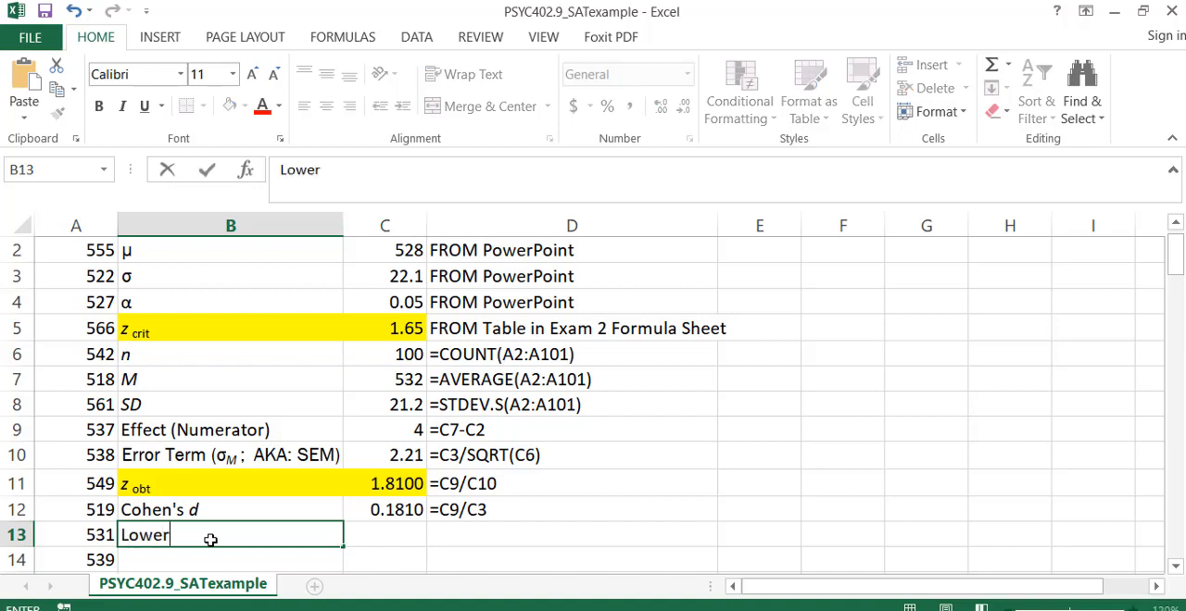
text( Limit (LL))
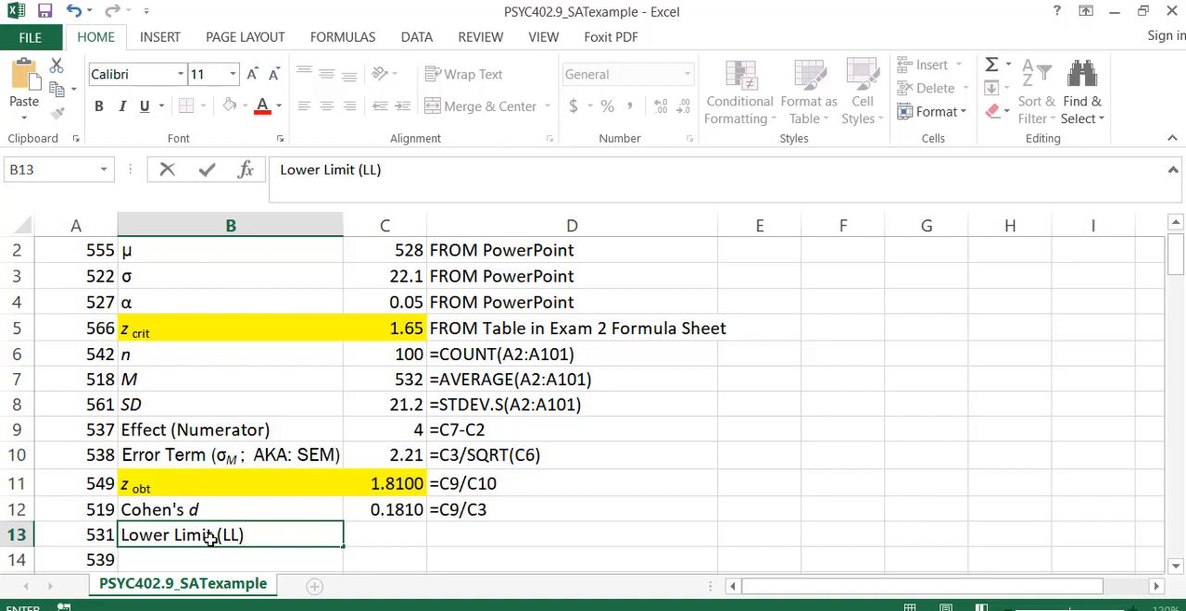
key(Return)
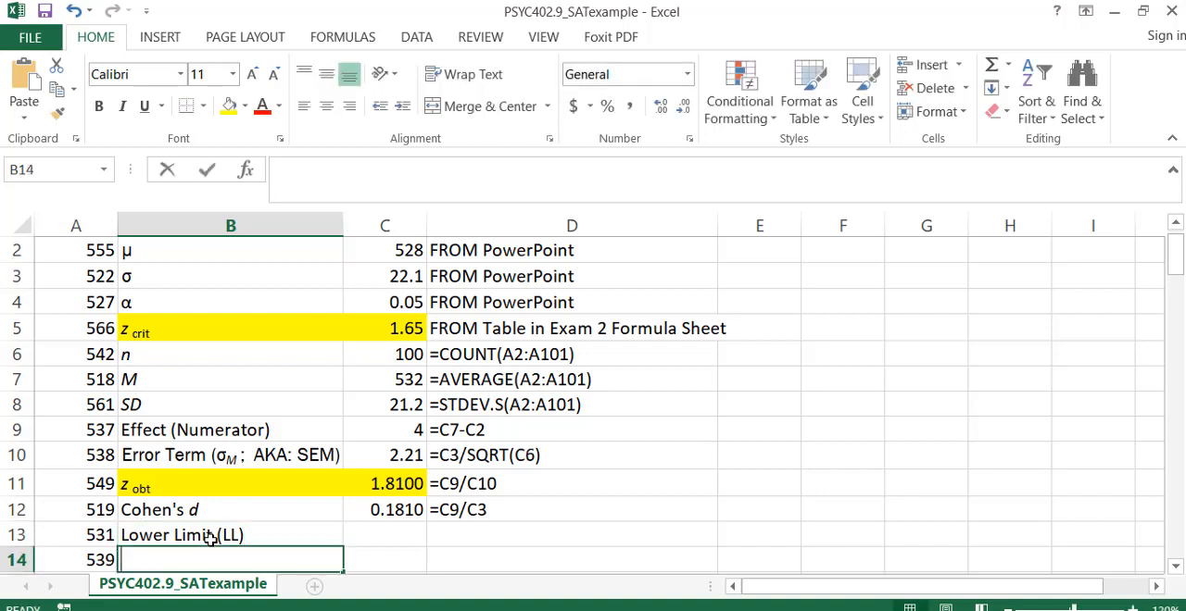
Enter the label "Upper Limit (UL)" in B14.
text(Upper Limit ()
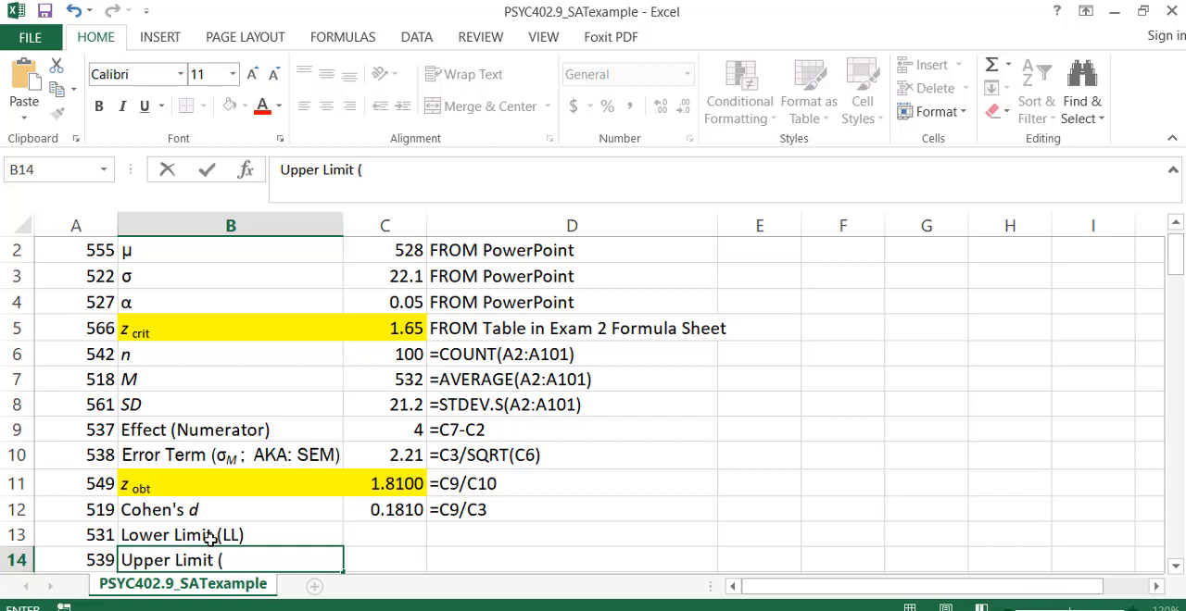
text(I)
key(BackSpace)
text(UL))
key(Return)
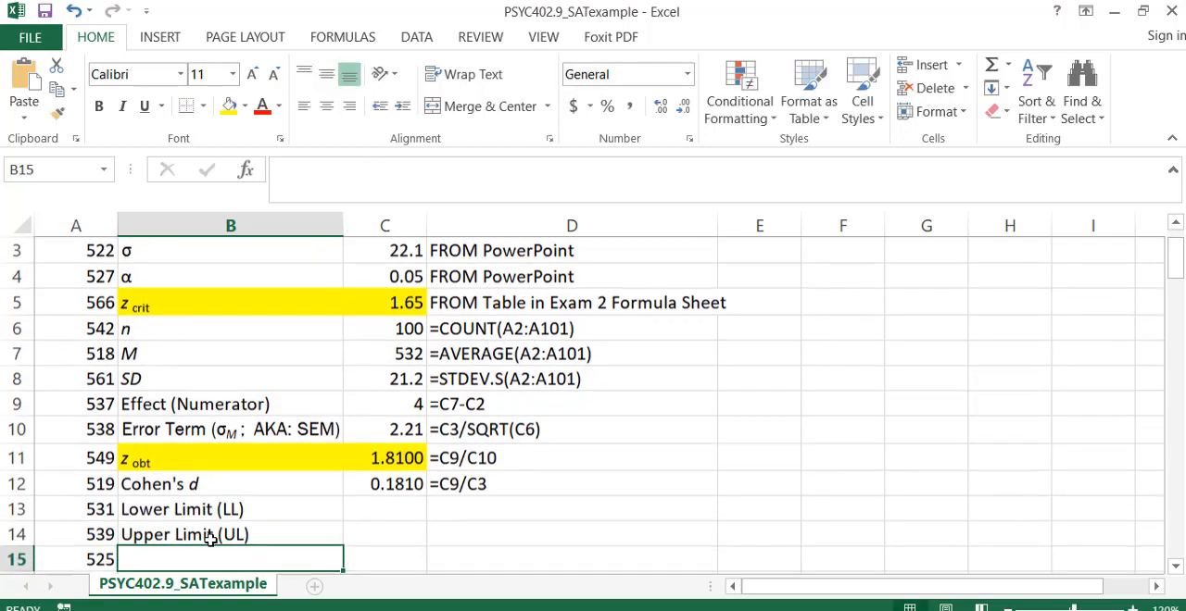
Calculate the lower limit in C13 as M minus z critical times the error term, using =C7-(C5*C10), and copy the formula text.
click(367, 507)
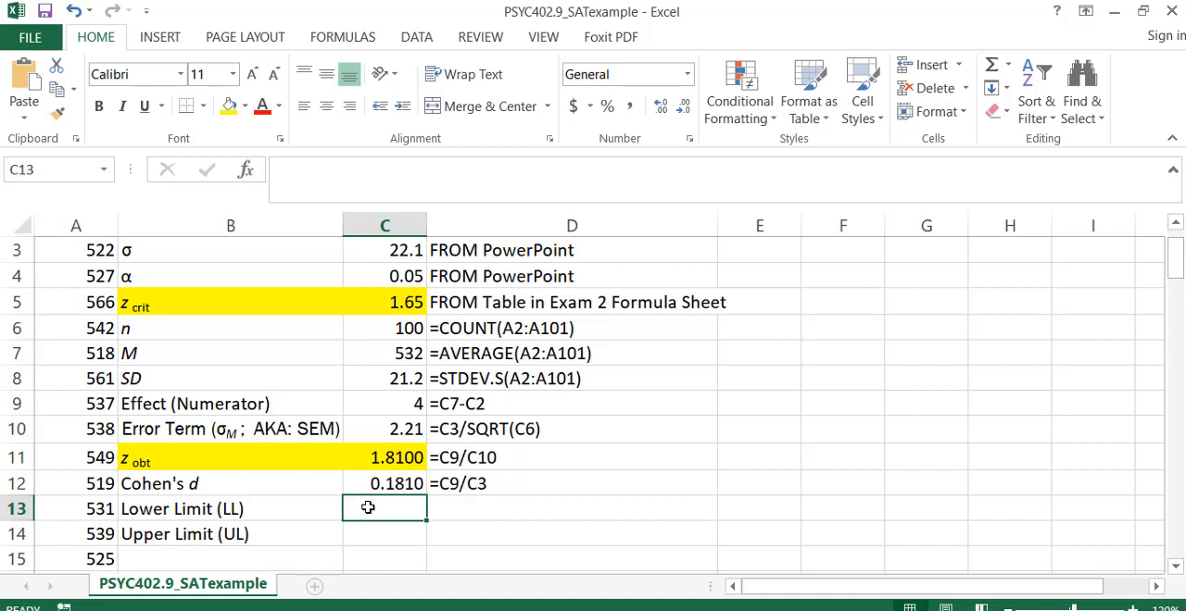
text(=)
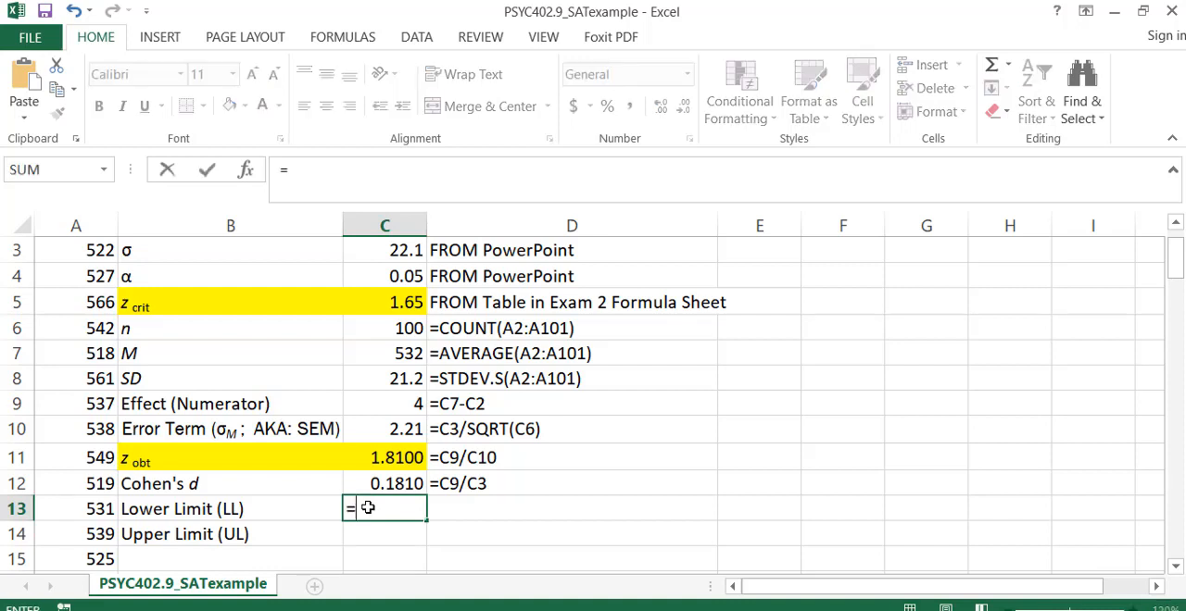
click(371, 354)
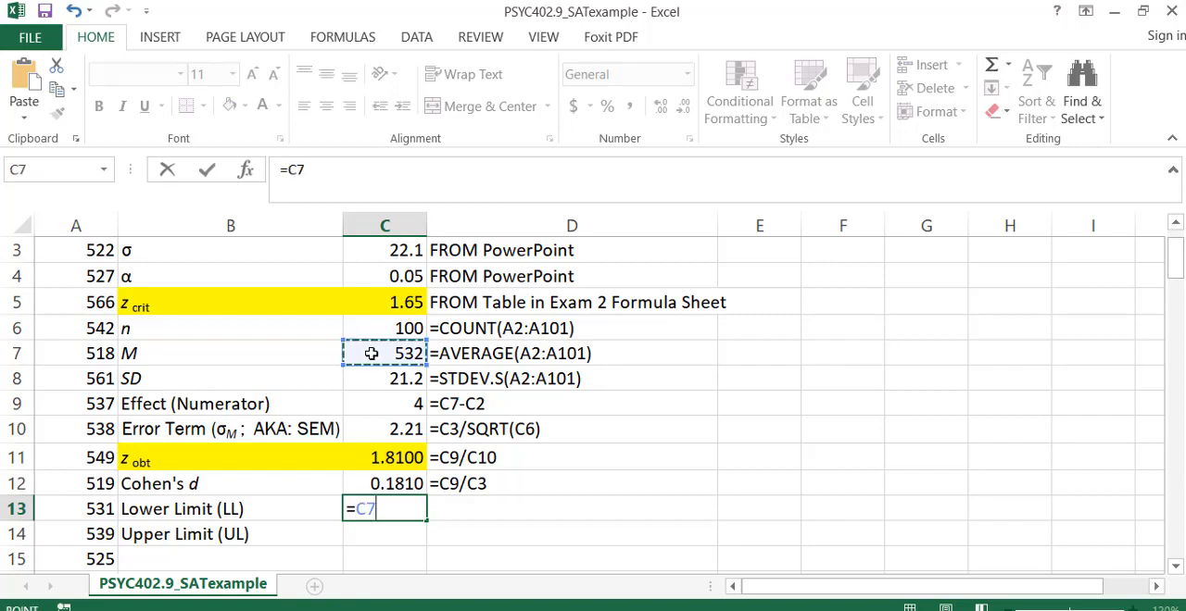
text(-()
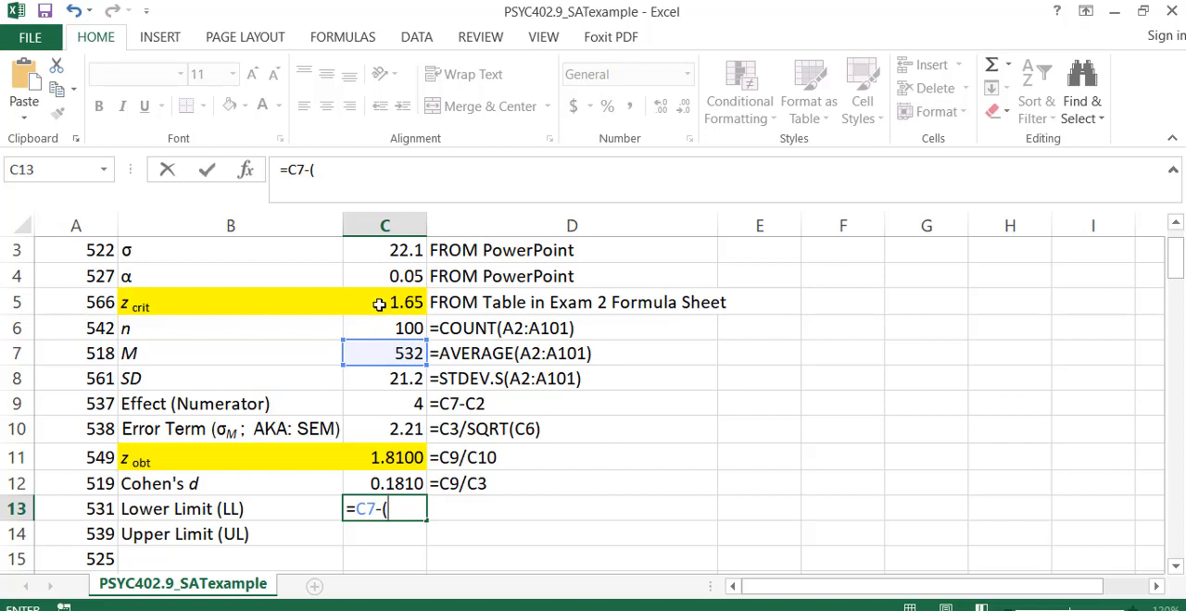
click(379, 305)
text(*)
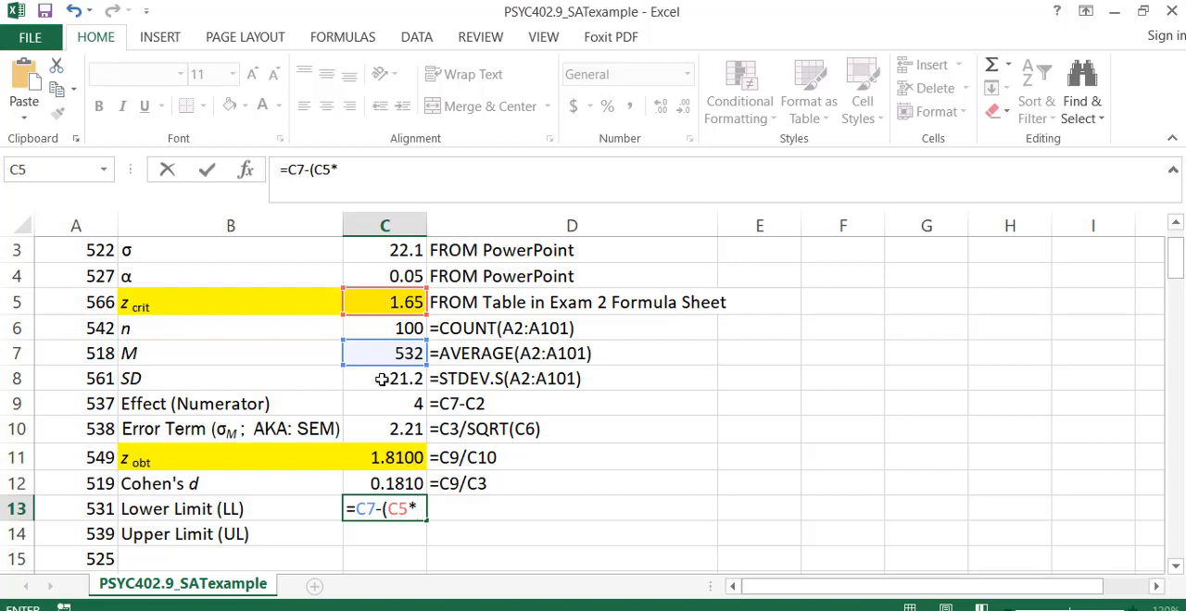
click(379, 429)
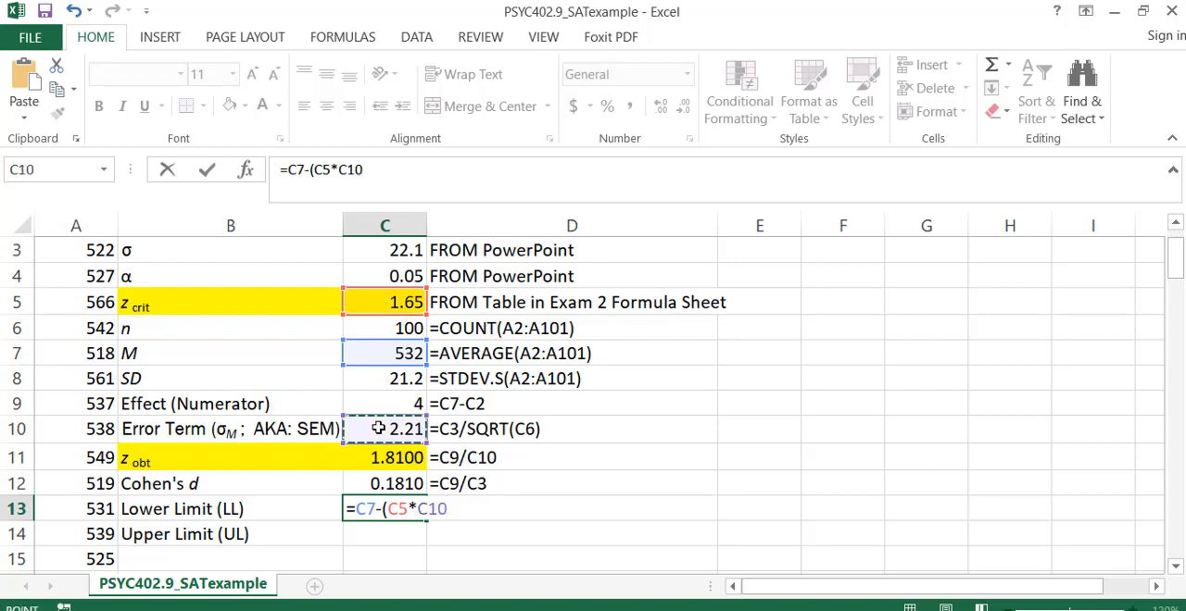
text())
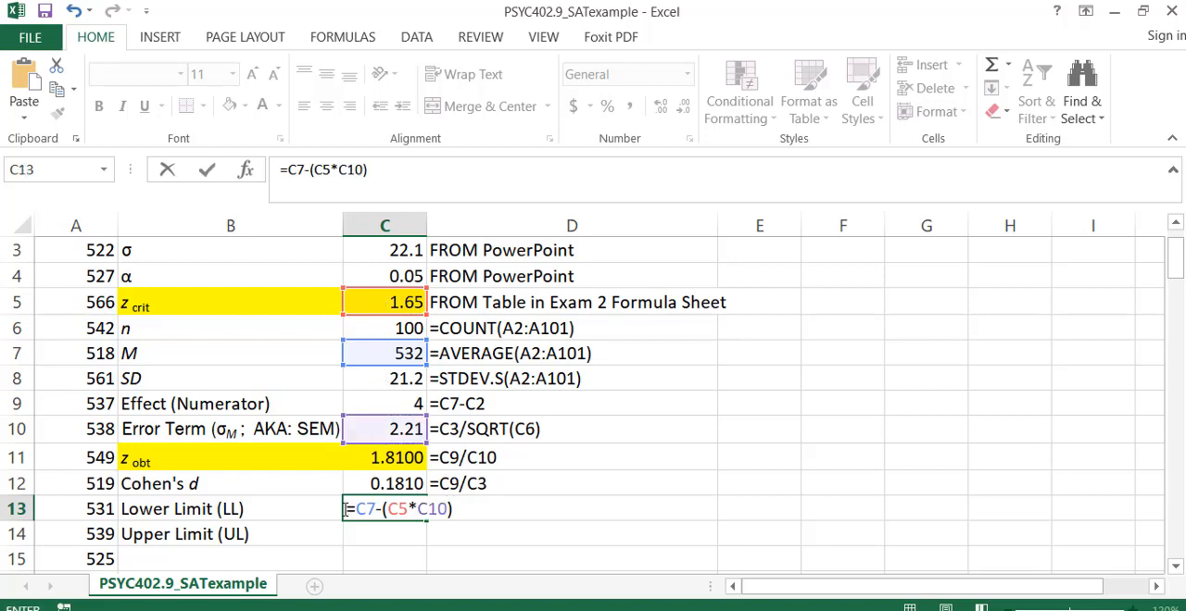
drag(344, 508, 466, 508)
key(ctrl+c)
key(ctrl+Return)
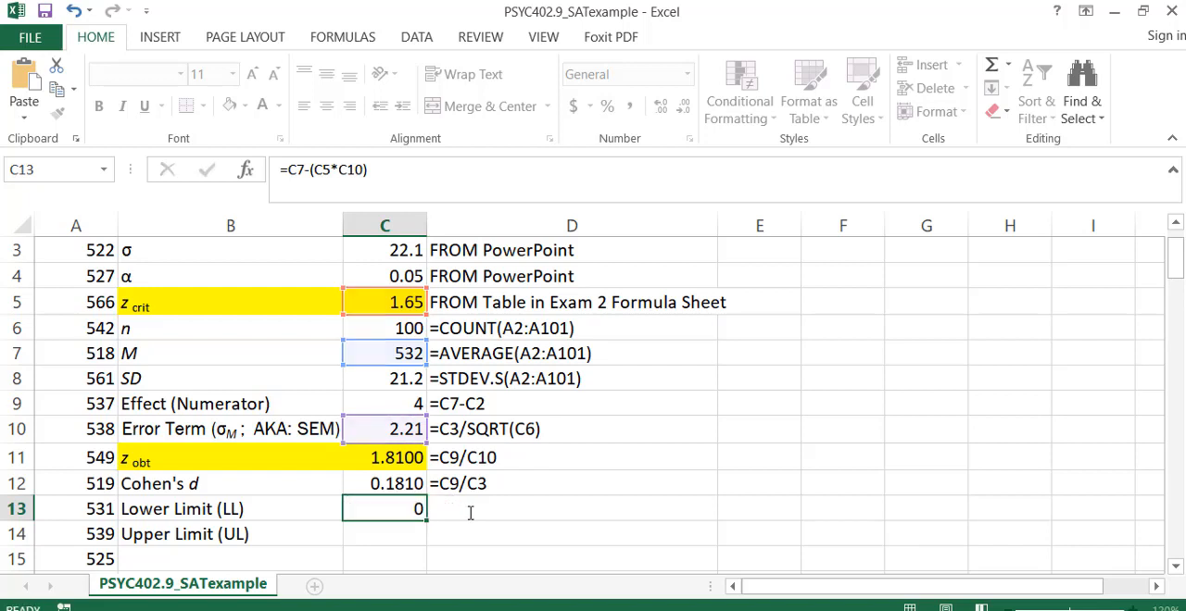
key(Return)
key(Up)
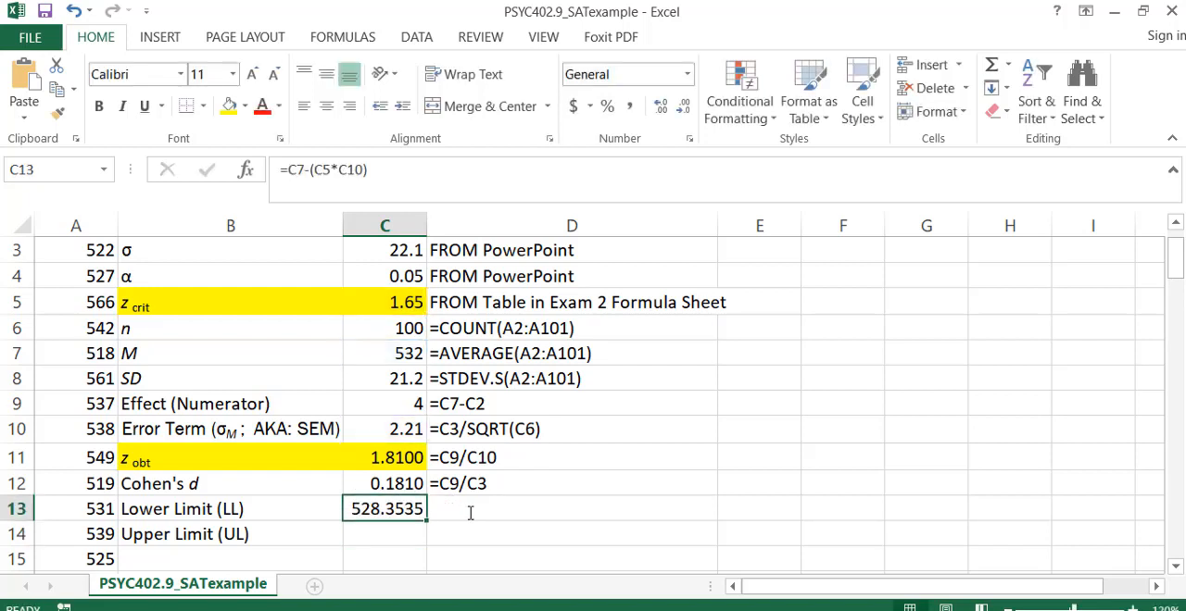
Document the lower limit formula in D13 as the plain text =C7-(C5*C10).
click(470, 513)
key(ctrl+v)
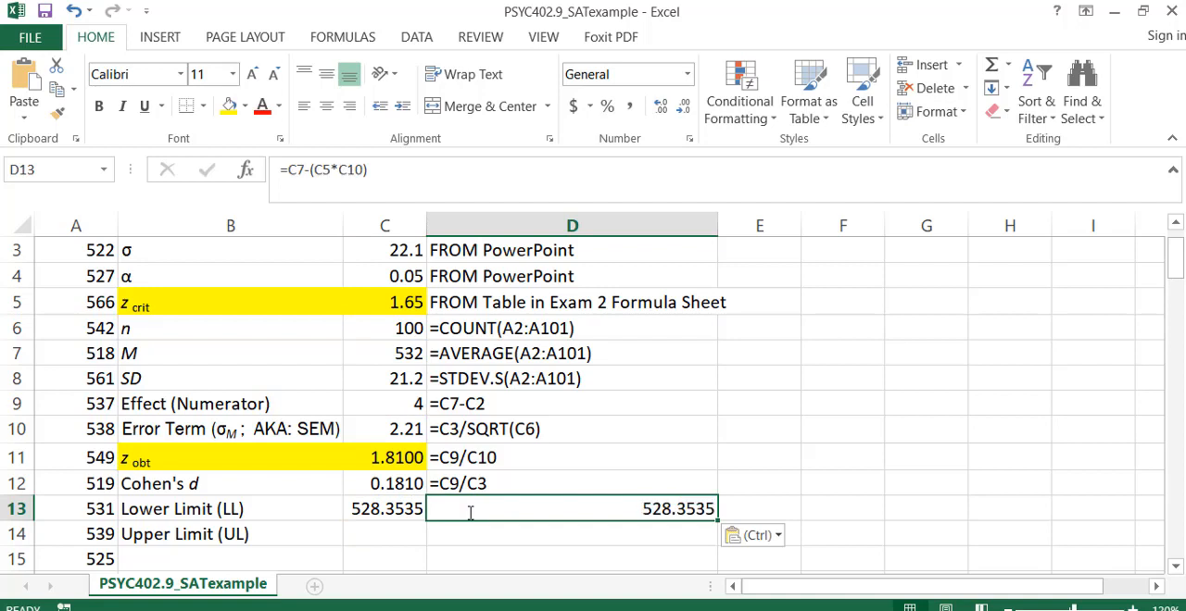
double_click(470, 513)
click(433, 511)
text(')
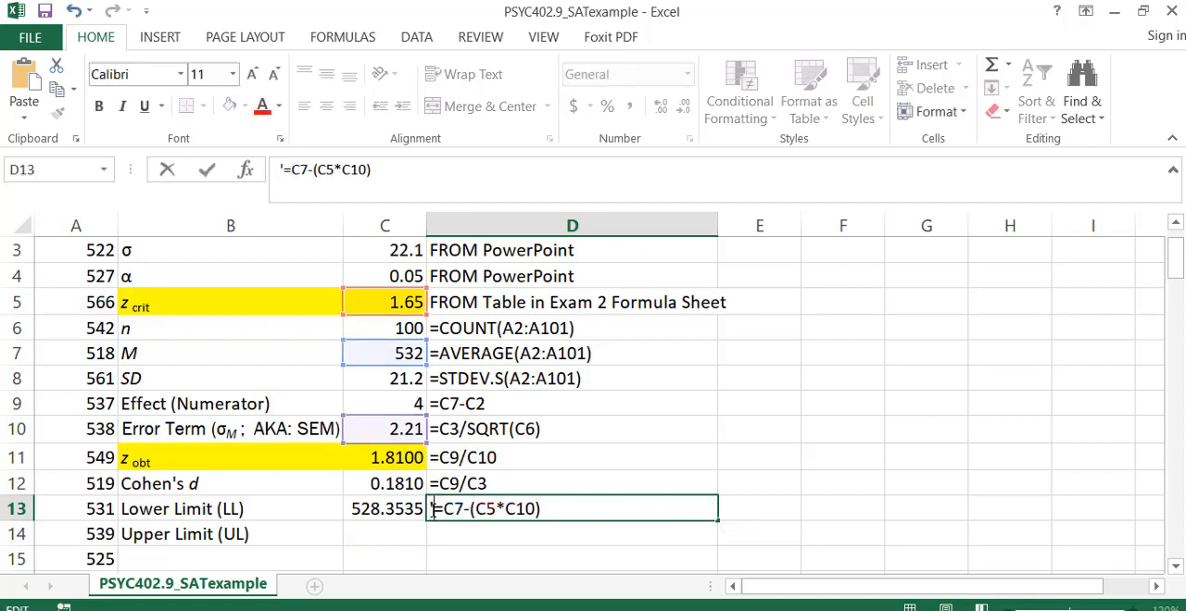
key(Return)
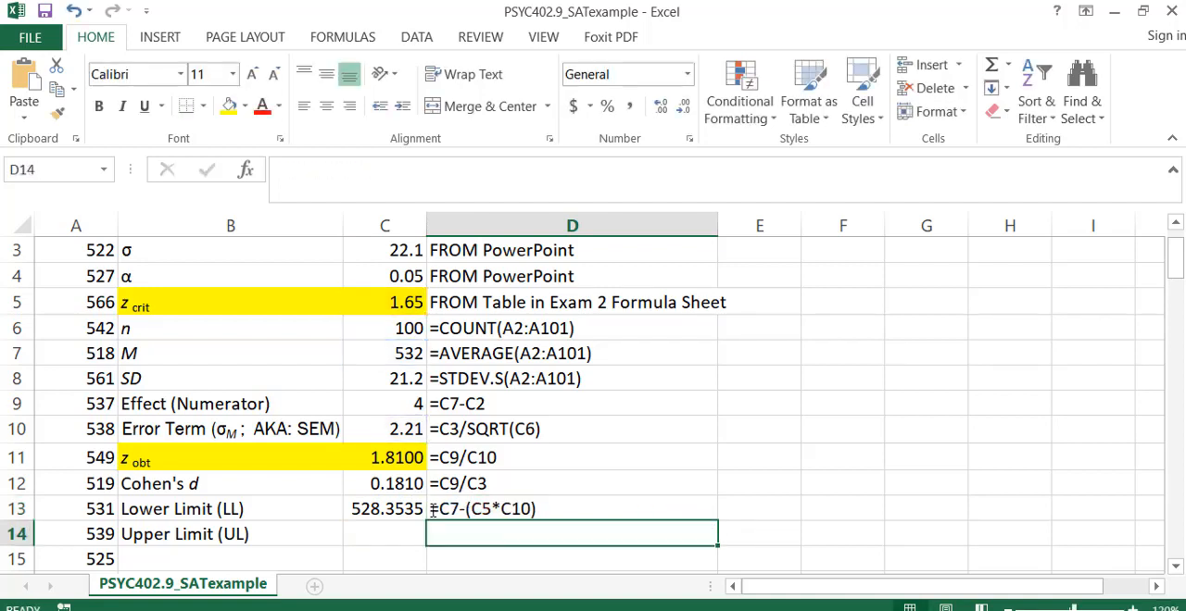
Calculate the upper limit in C14 by reusing the lower limit formula with a plus sign, =C7+(C5*C10).
click(384, 530)
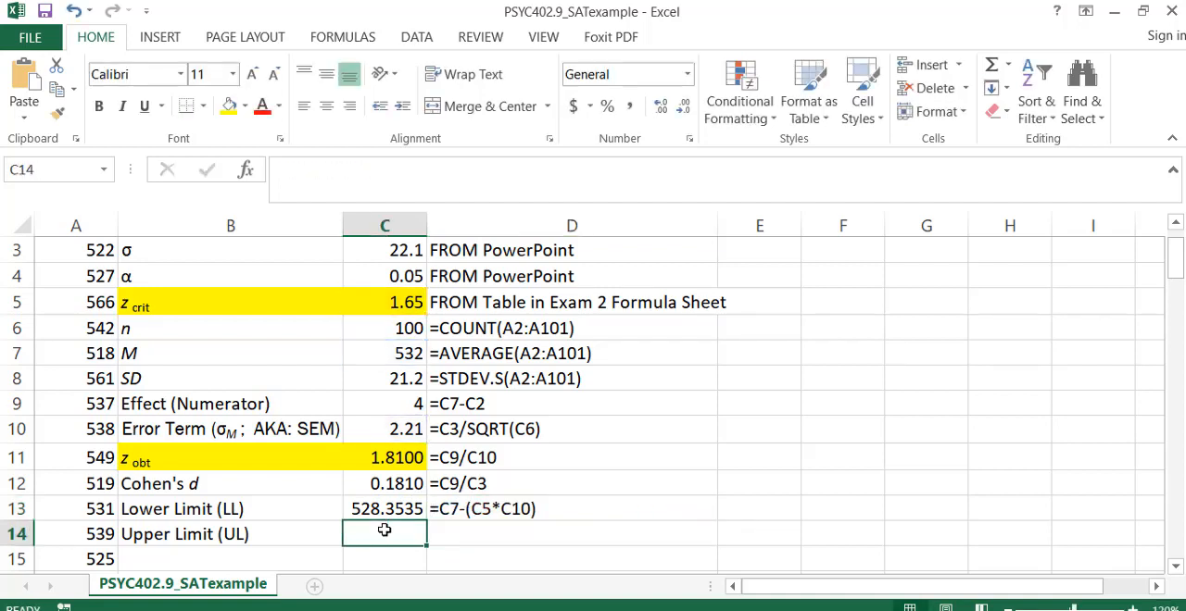
click(534, 511)
click(390, 525)
key(ctrl+v)
double_click(386, 529)
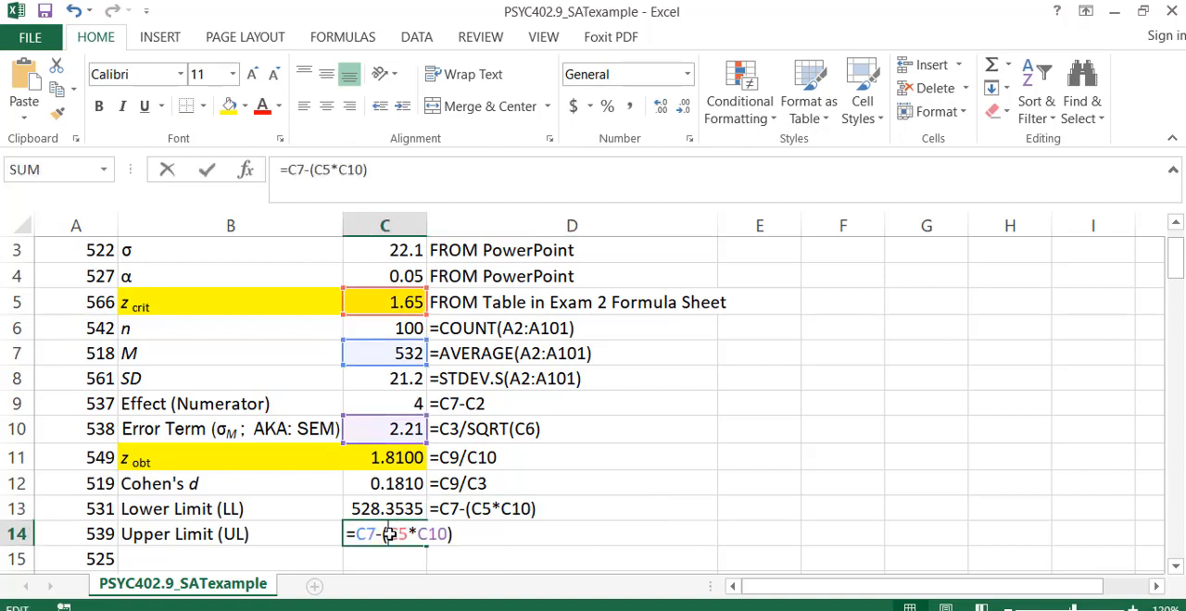
key(BackSpace)
text(+)
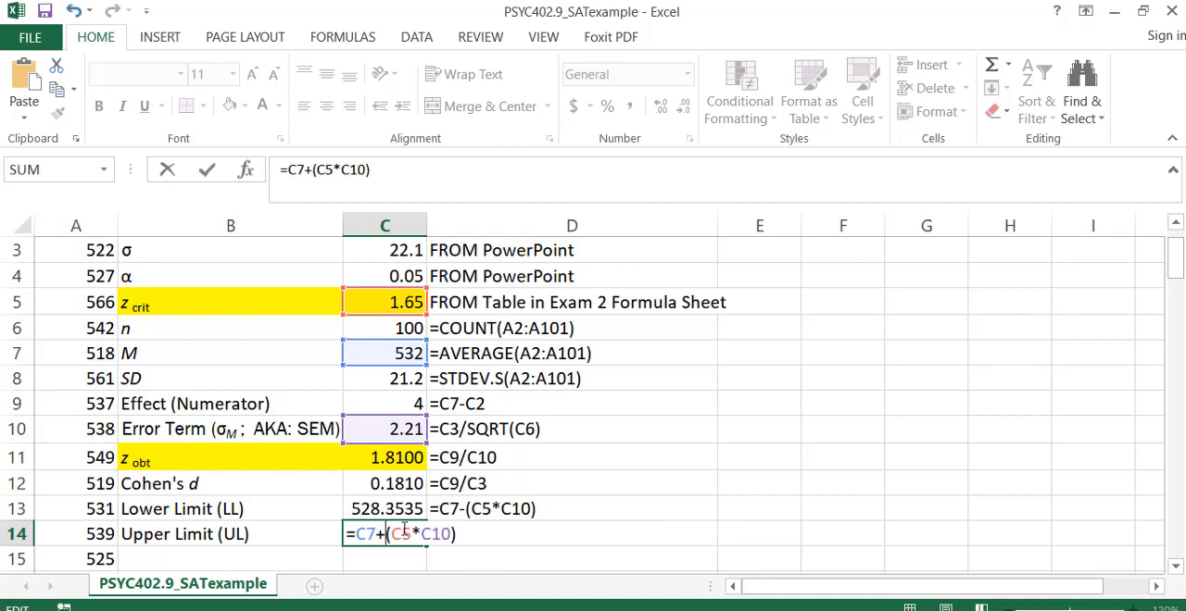
key(Return)
click(403, 530)
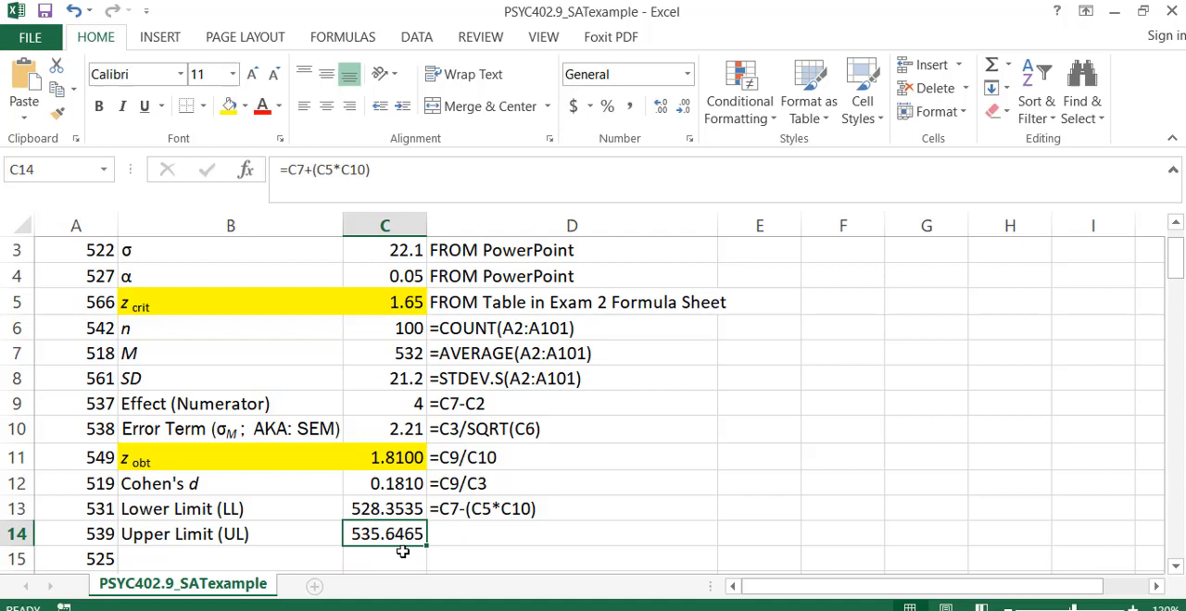
Copy the upper limit formula from C14 and document it in D14 as the plain text =C7+(C5*C10).
click(456, 536)
click(378, 529)
double_click(375, 531)
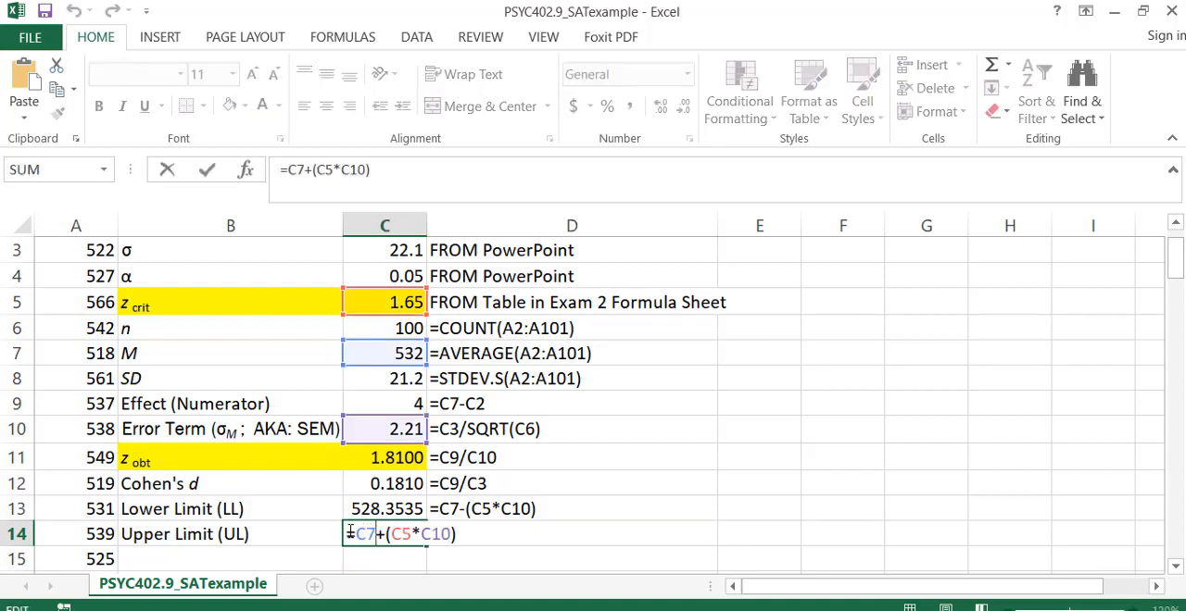
key(Return)
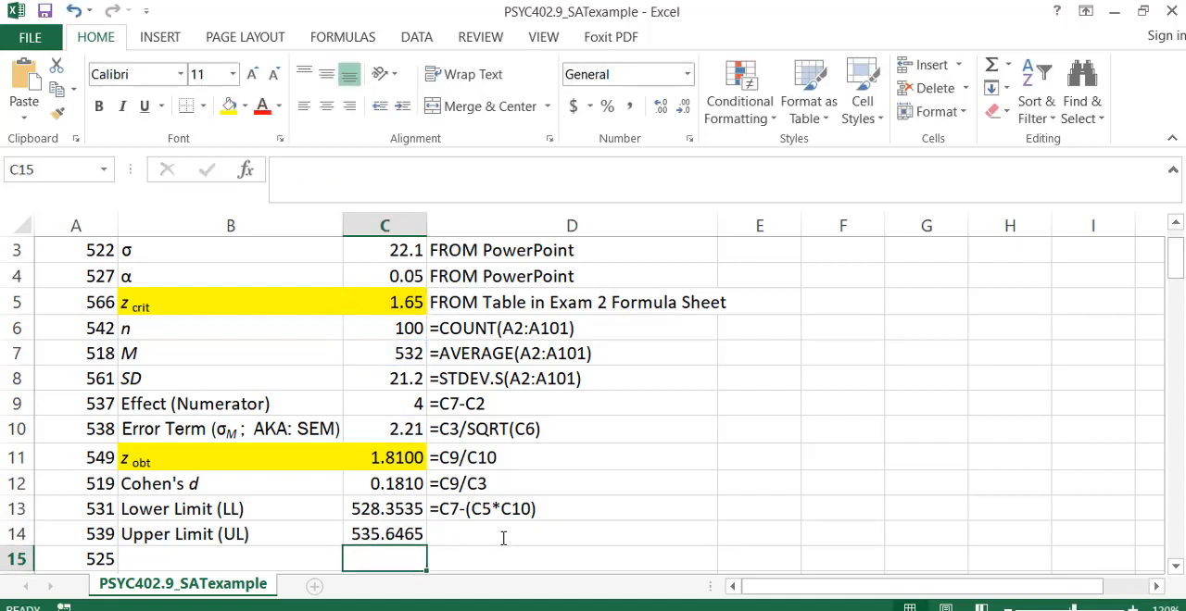
key(Right)
click(502, 537)
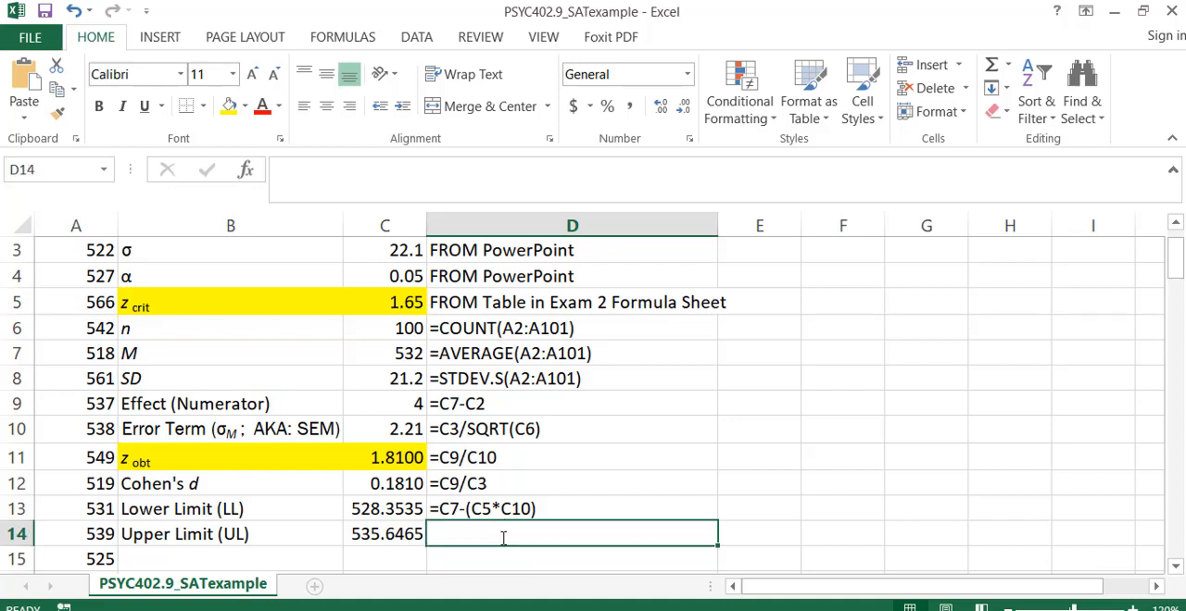
text(')
text(=C7+(C5*C10))
key(Return)
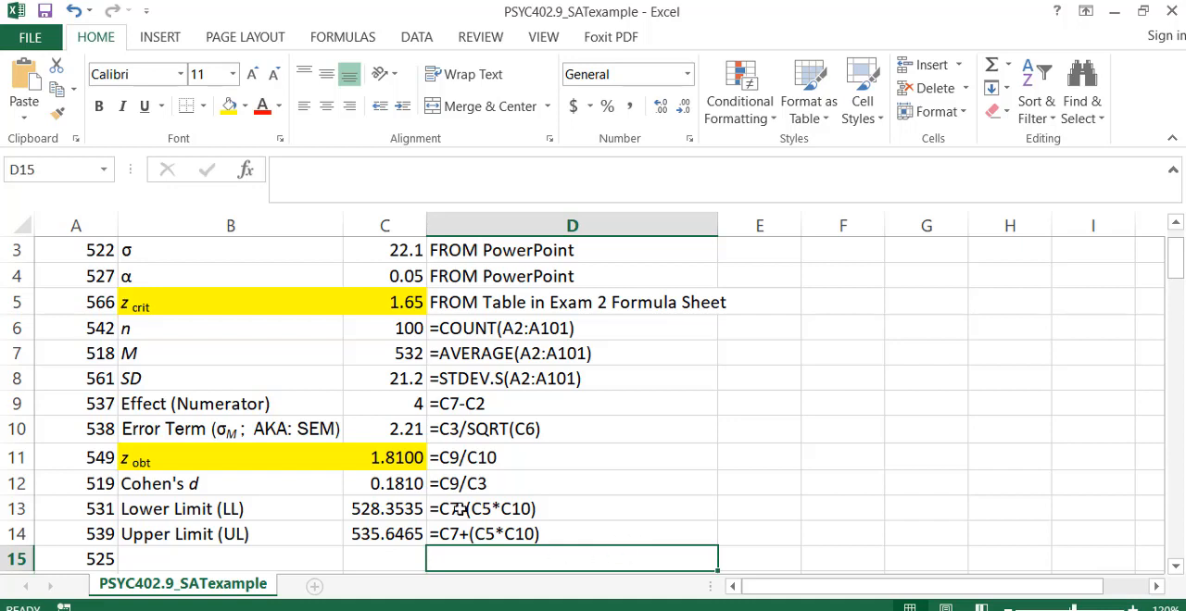
Highlight the population mean label and value in B2:C2 with a light green fill.
click(398, 276)
key(Right)
key(Left)
key(Up)
key(Up)
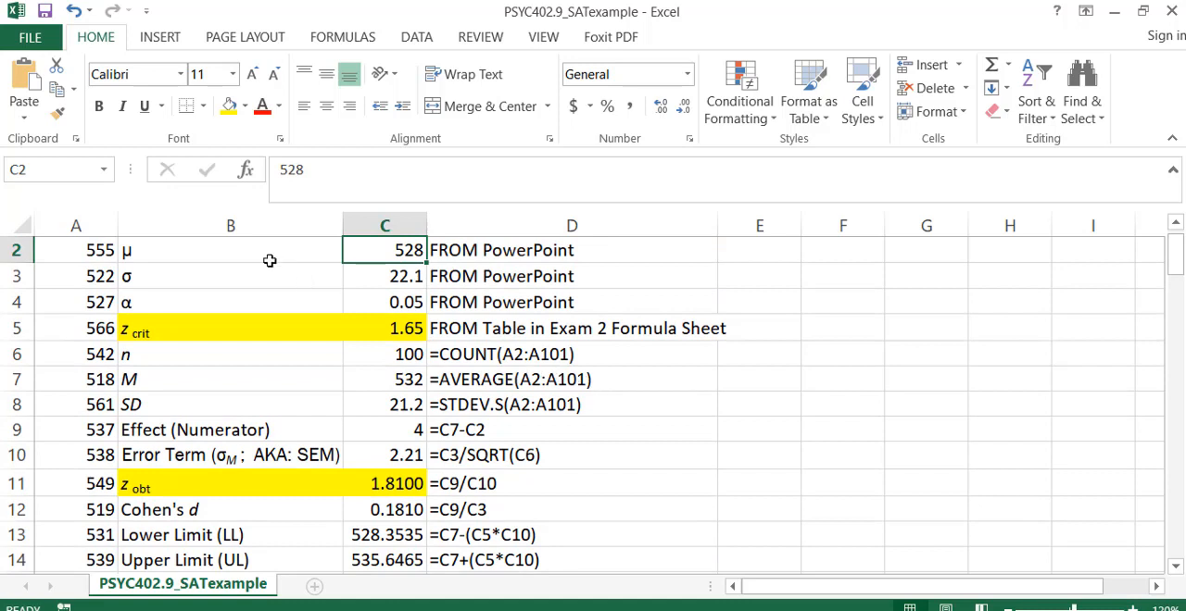
drag(245, 243, 353, 244)
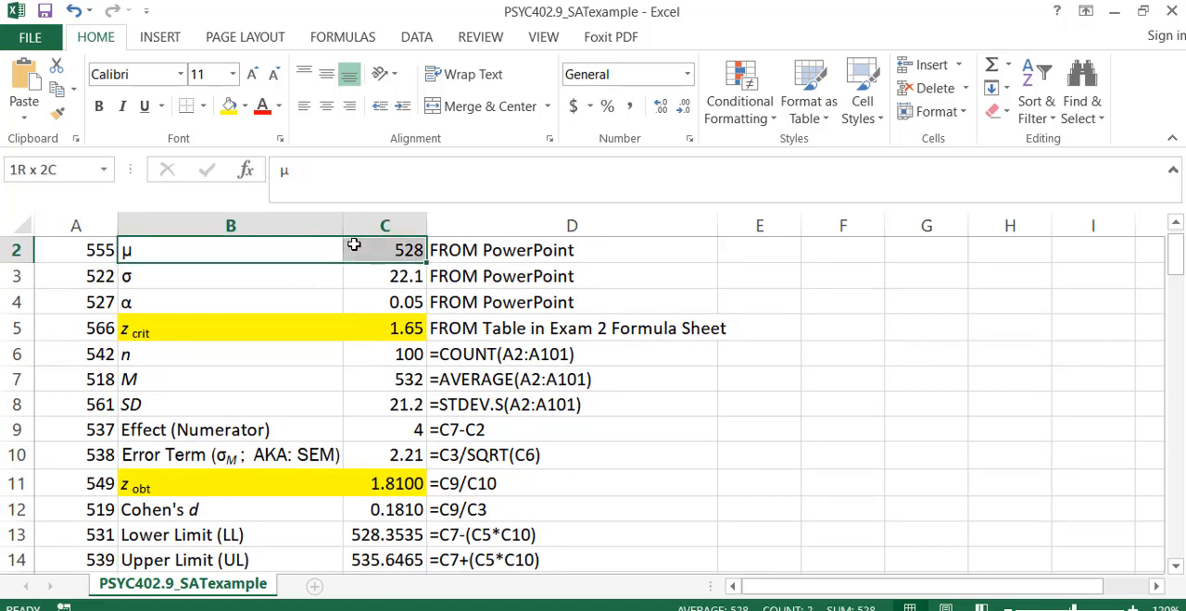
click(245, 105)
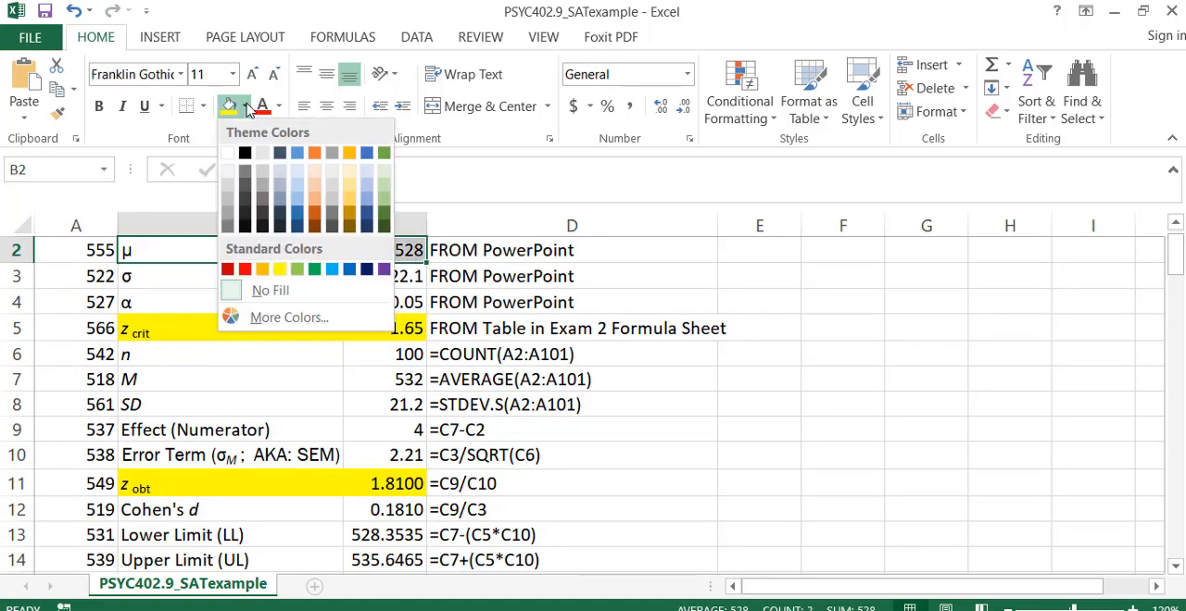
click(296, 268)
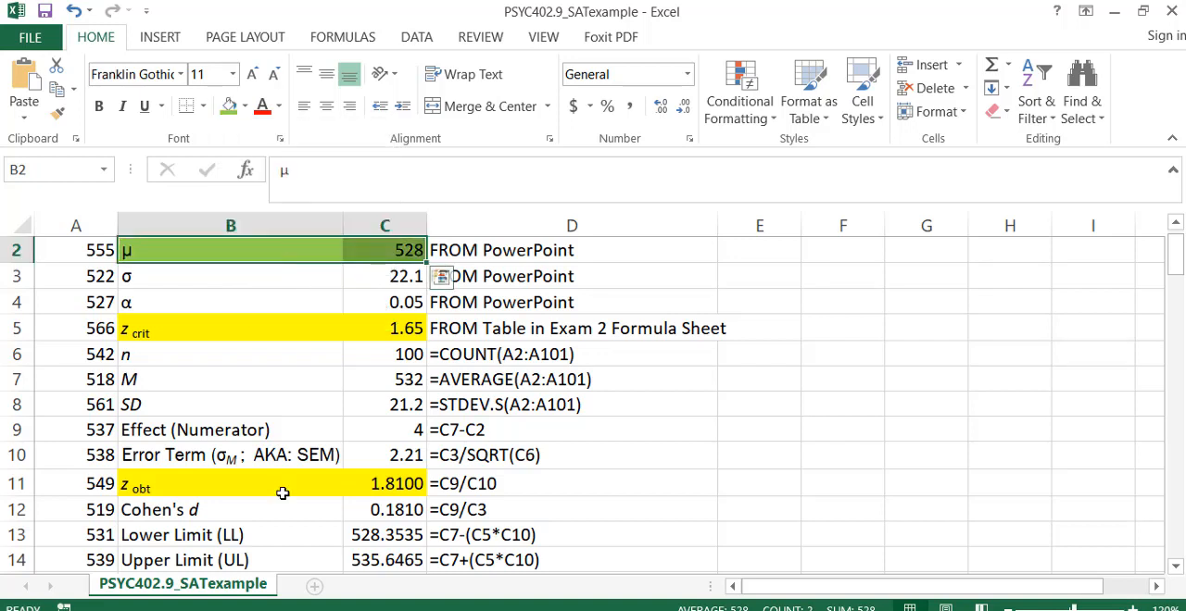
Apply the same light green fill to the Lower Limit label and value in B13:C13, and select C13.
drag(190, 534, 357, 528)
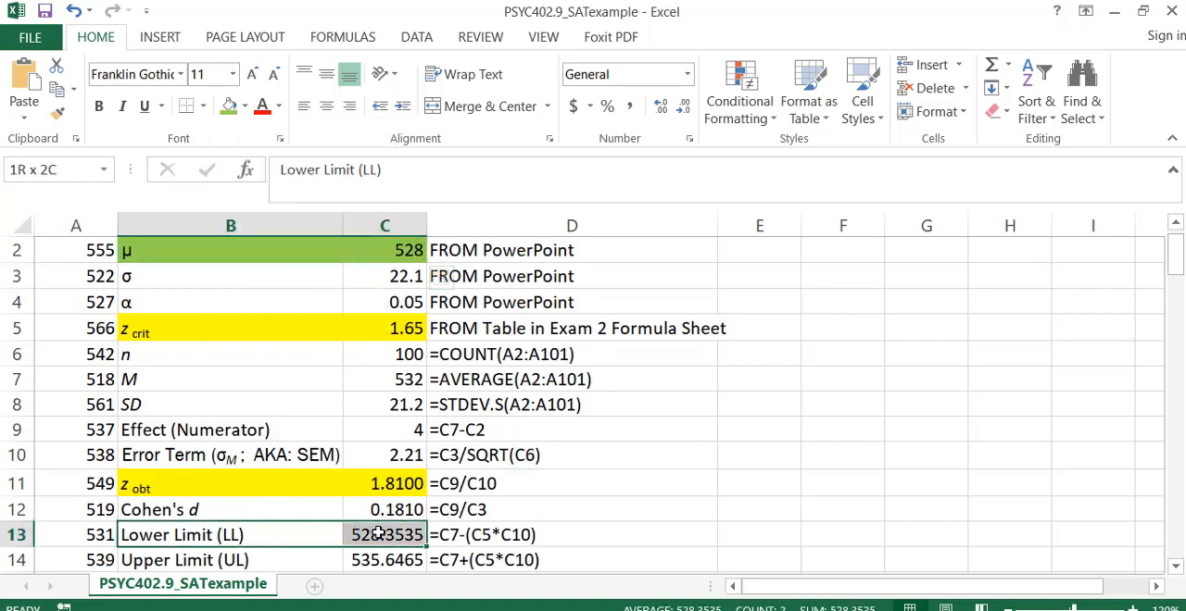
click(229, 107)
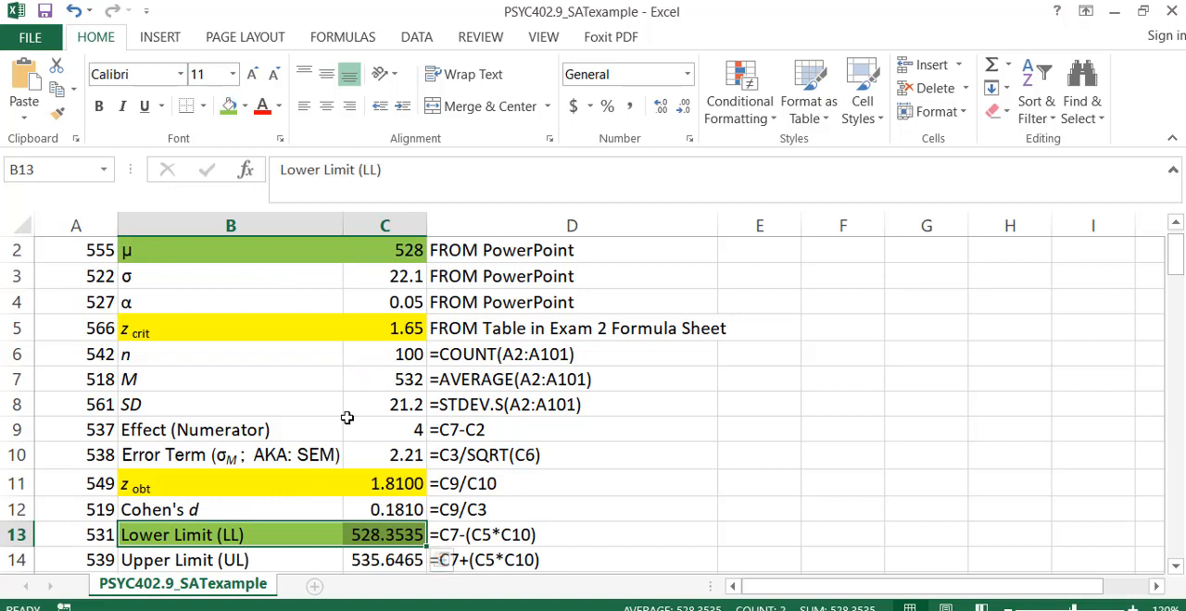
click(299, 503)
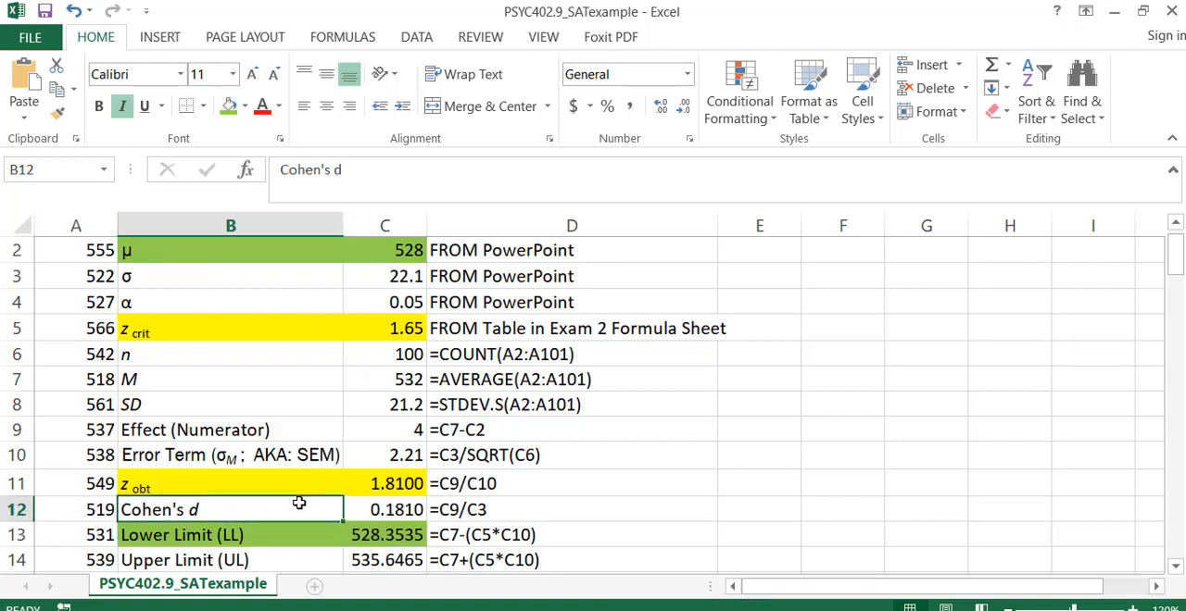
key(Down)
key(Right)
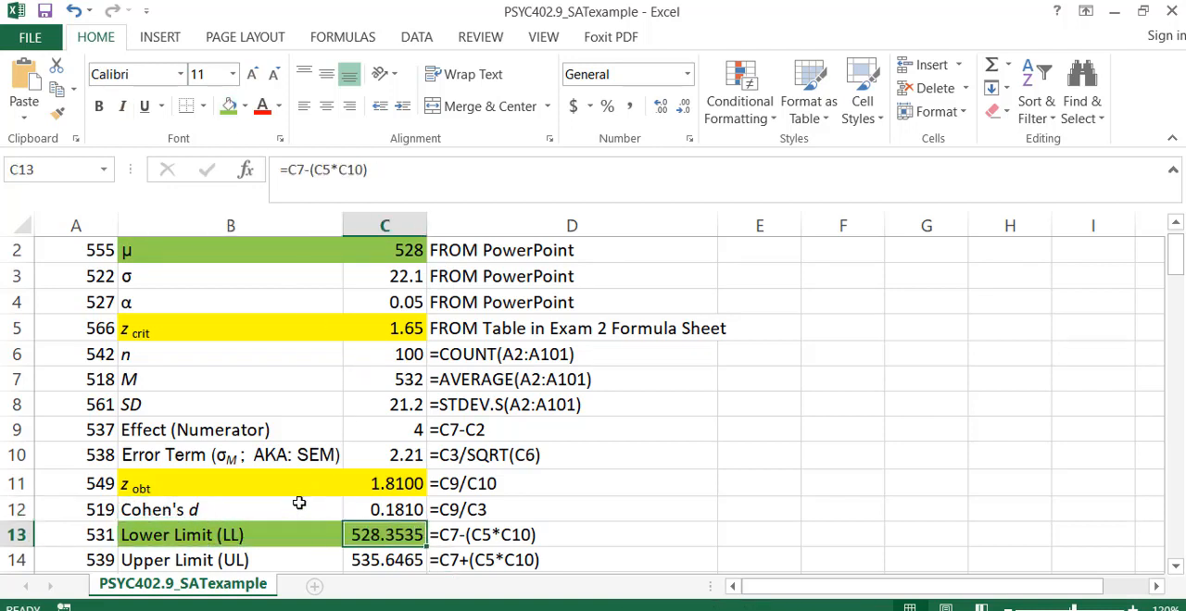